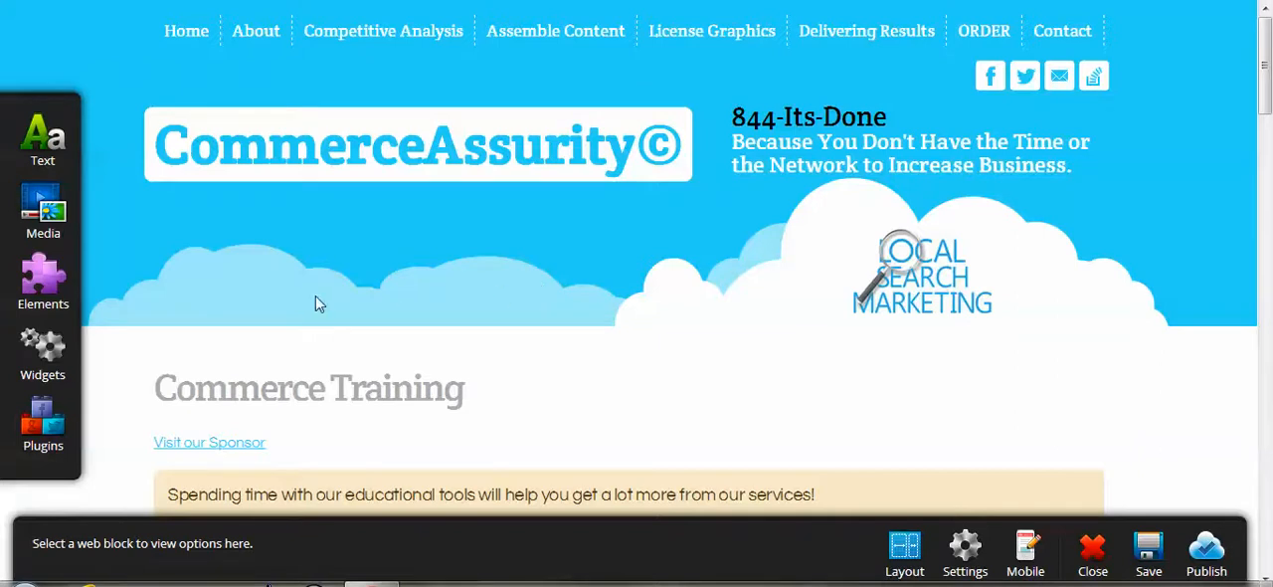
Add a Facebook Like Button plugin to the page directly beneath the Admin Education heading.
click(55, 442)
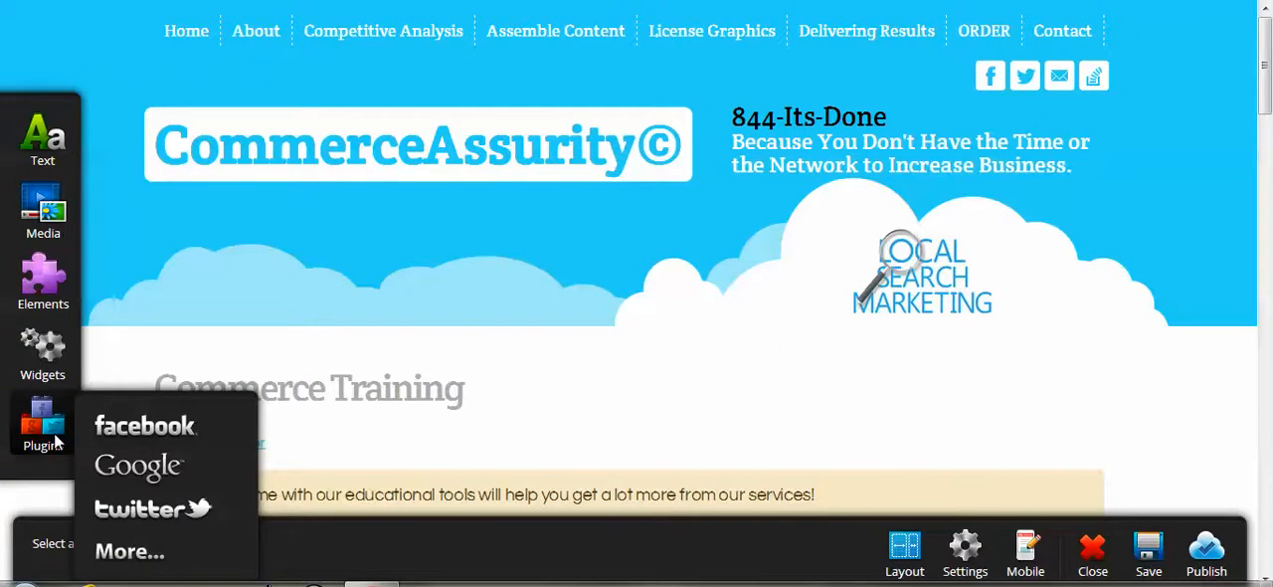
mouse_move(106, 432)
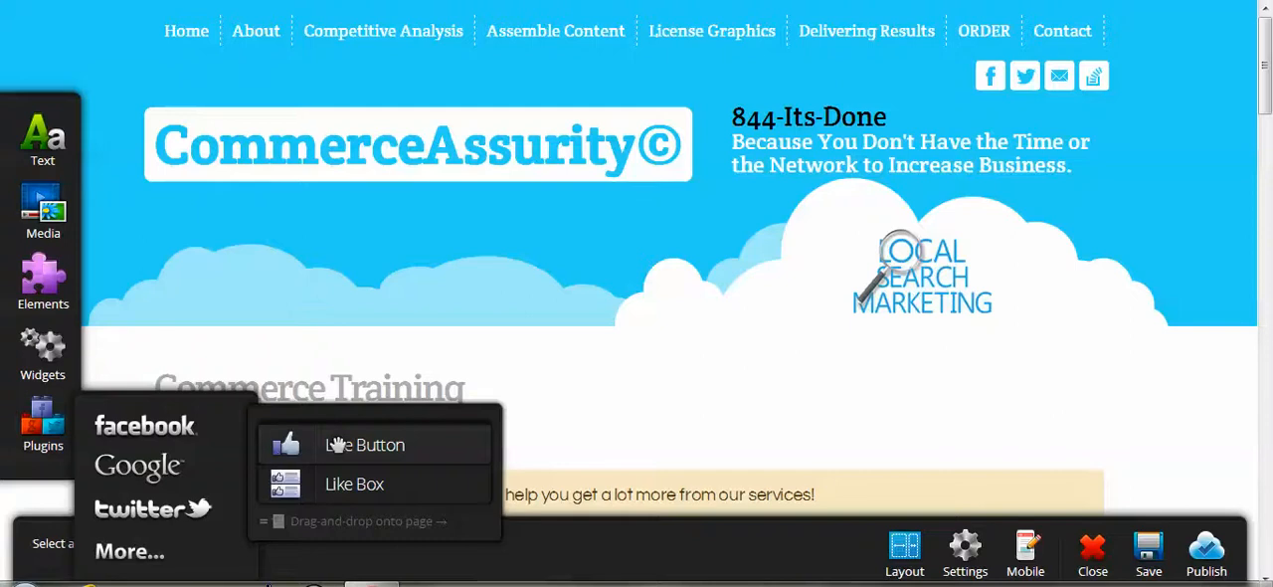
drag(338, 444, 910, 71)
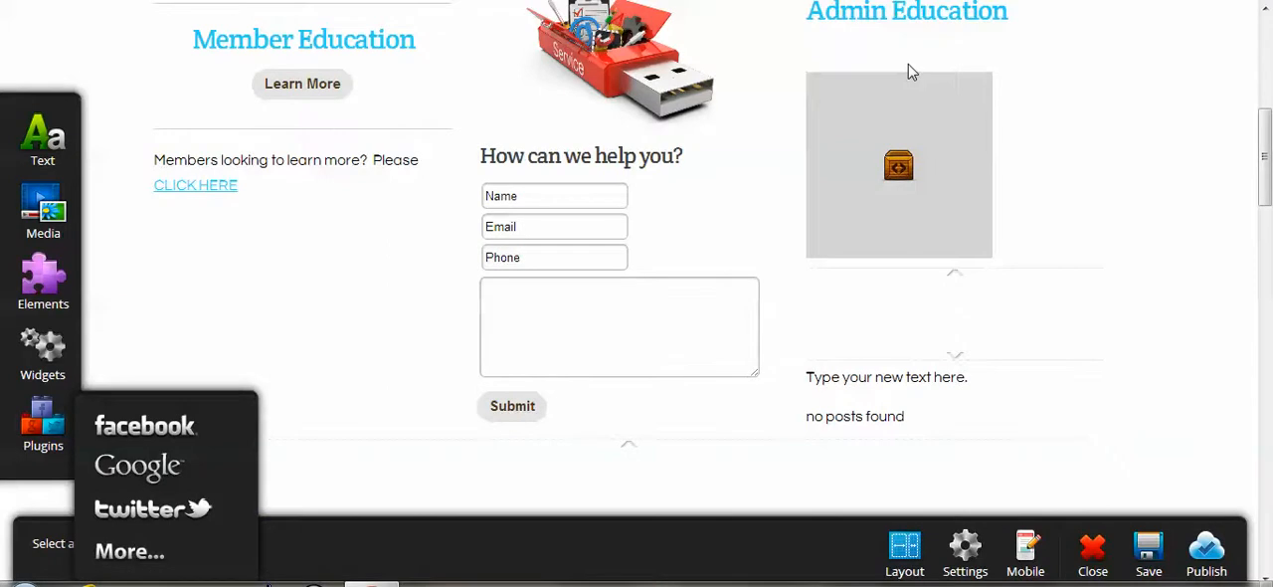
click(907, 57)
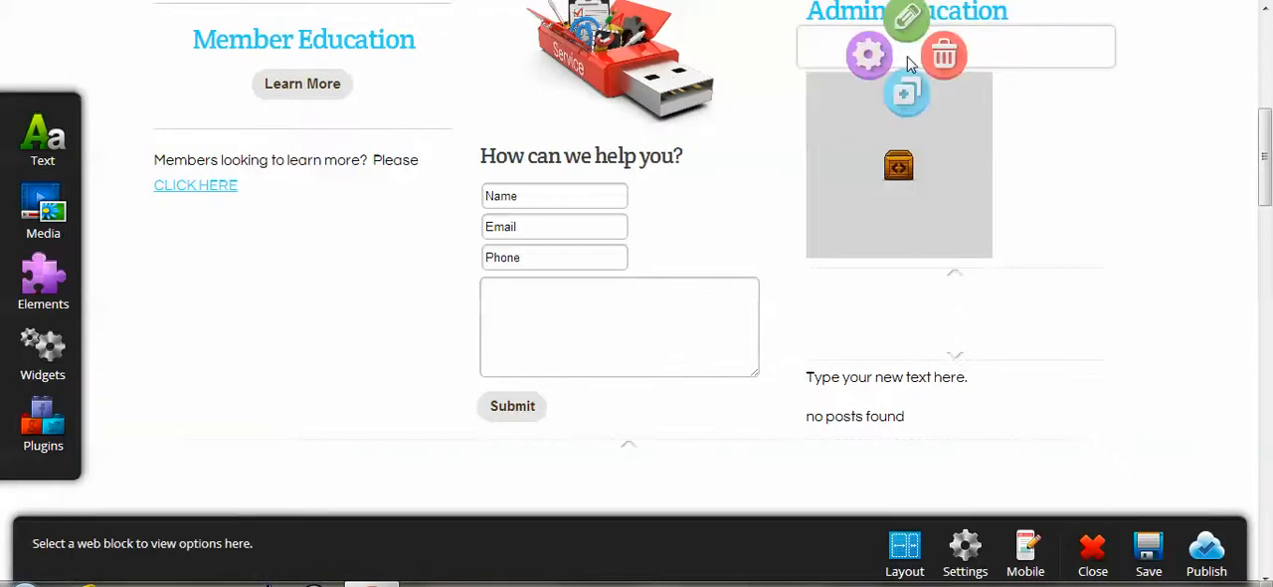
click(909, 19)
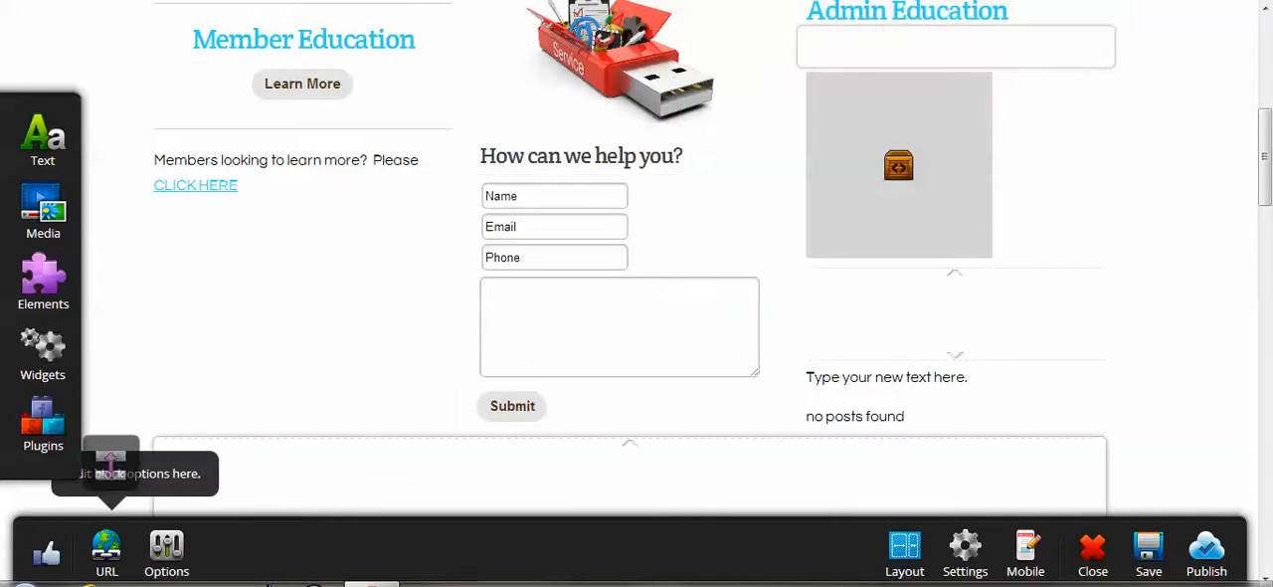
click(107, 564)
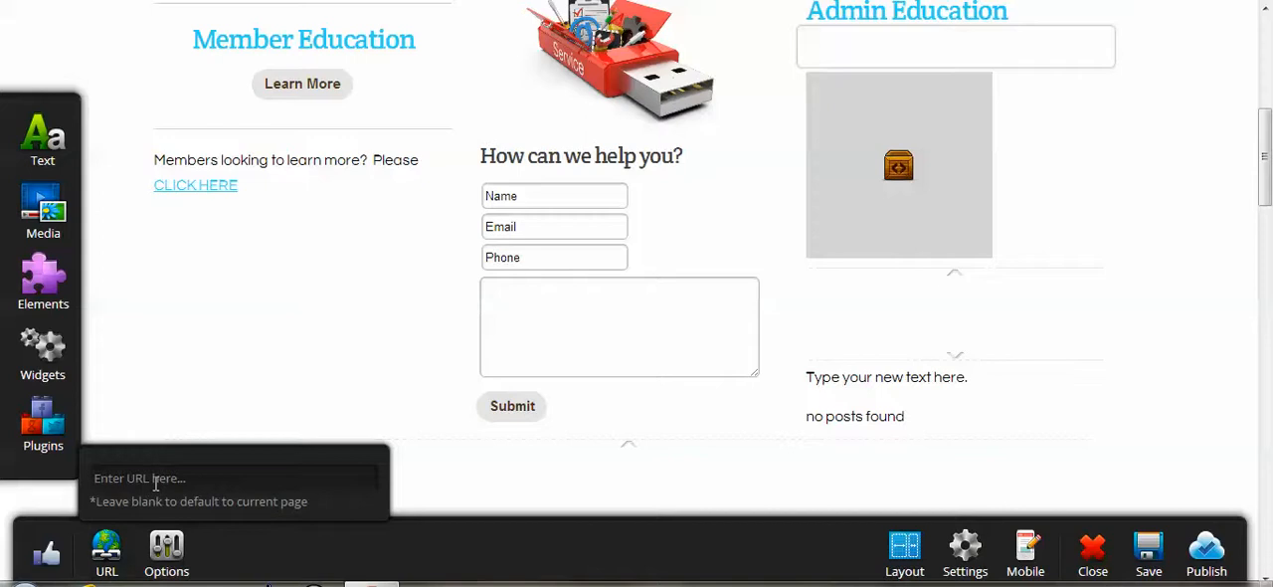
text(http://www.facebook.com/chambernation)
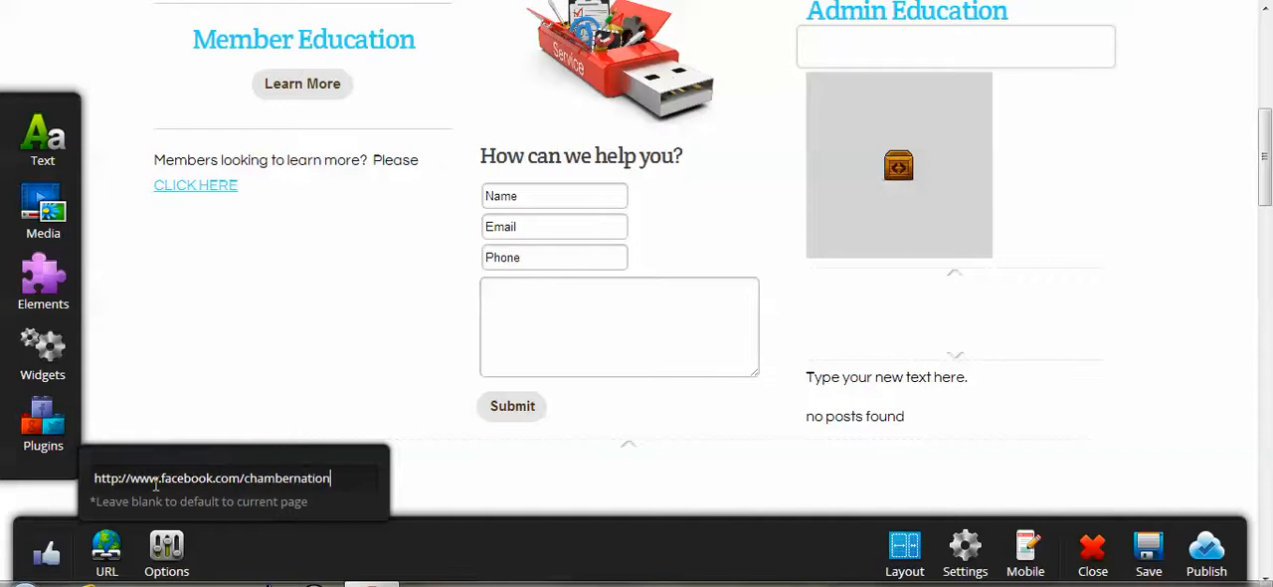
Set the Like Button's layout to button count and its color scheme to dark, keeping the like display.
click(166, 555)
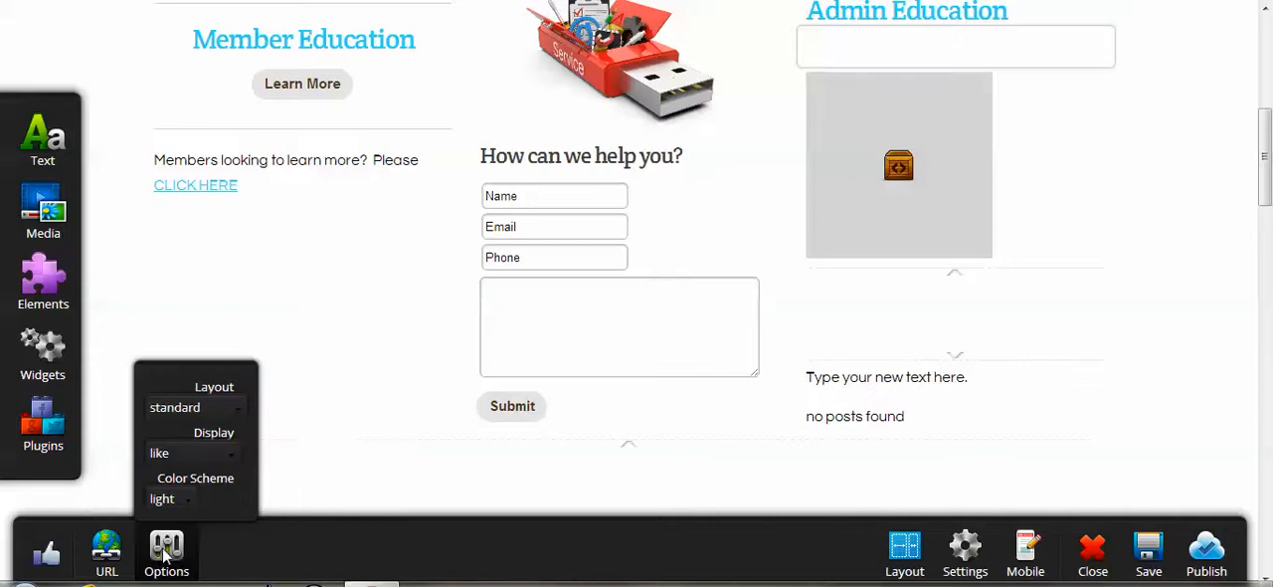
click(217, 410)
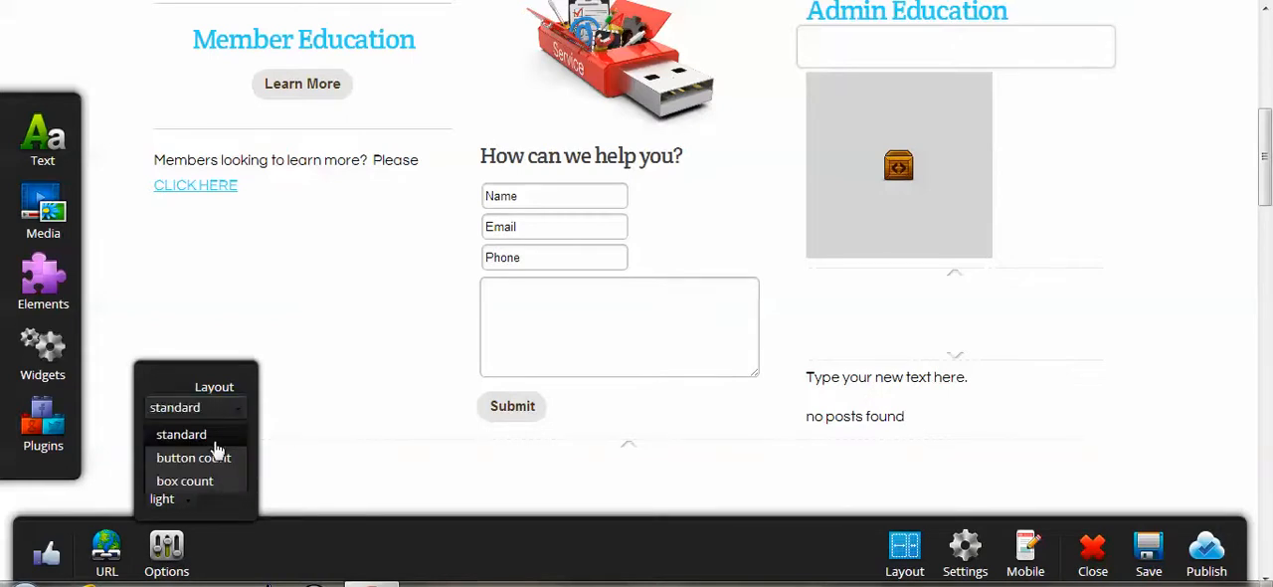
click(212, 457)
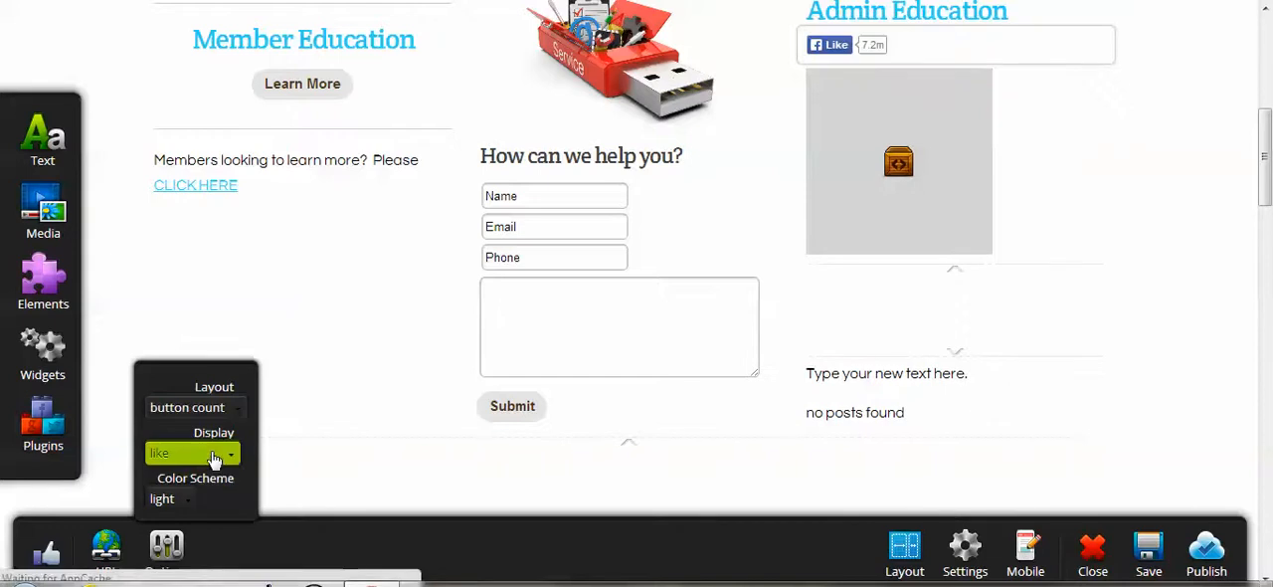
click(231, 463)
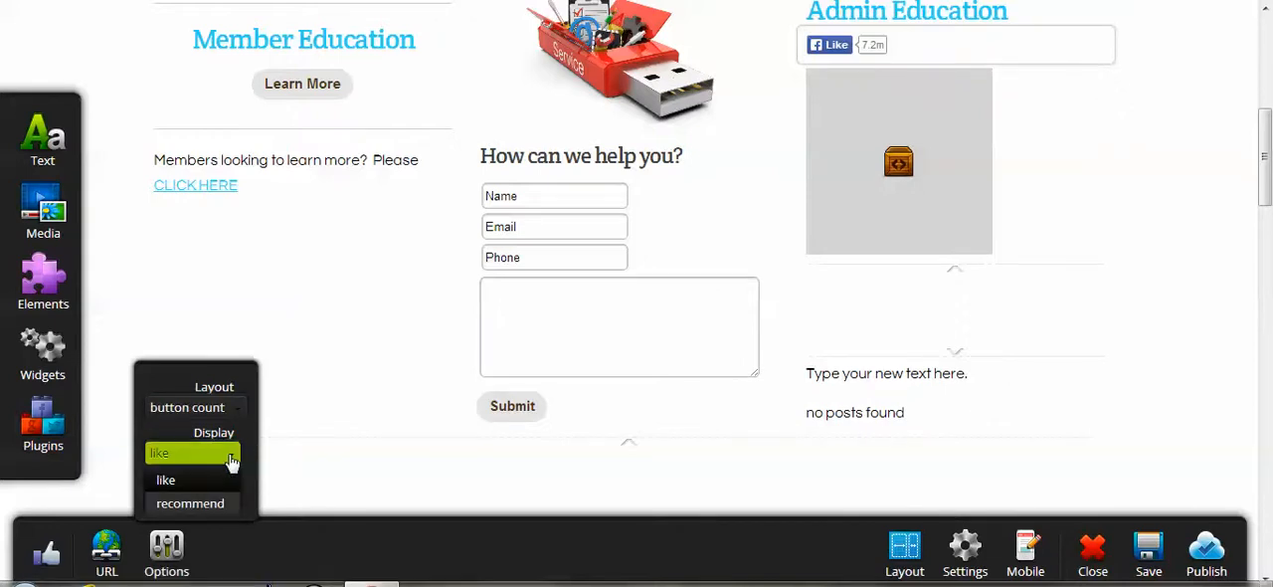
click(230, 463)
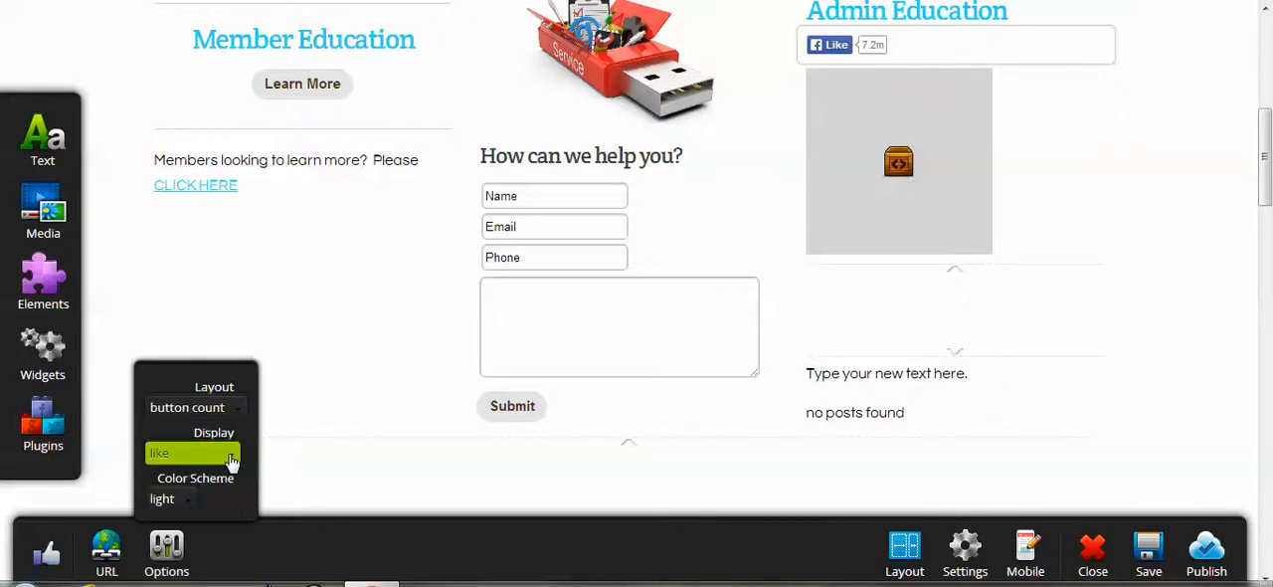
click(231, 462)
click(229, 457)
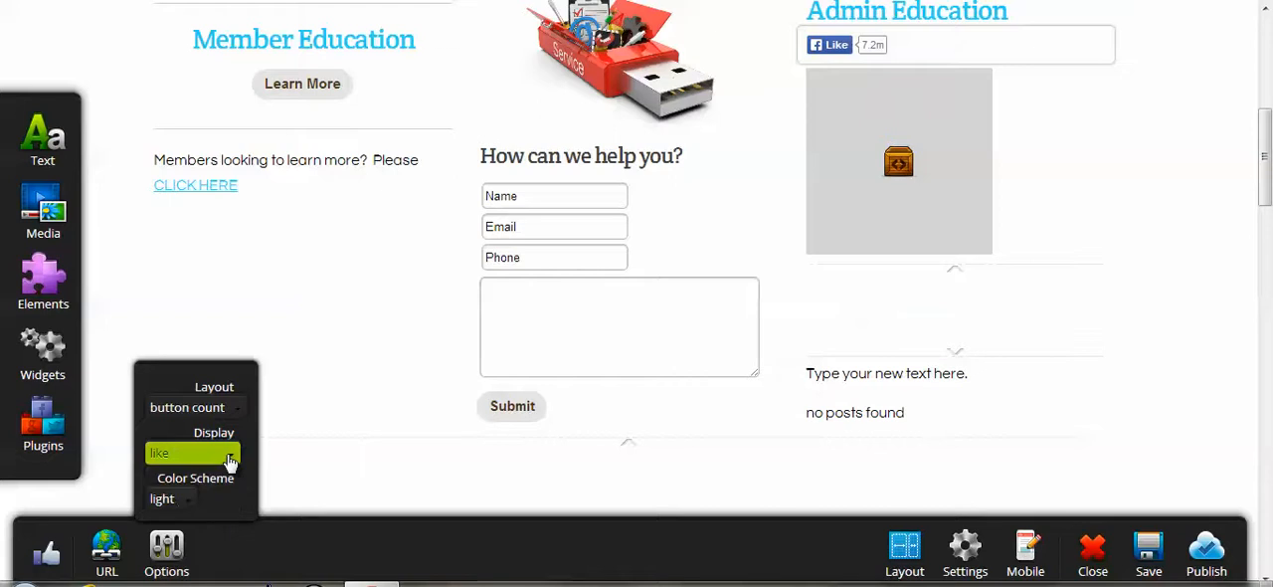
click(182, 505)
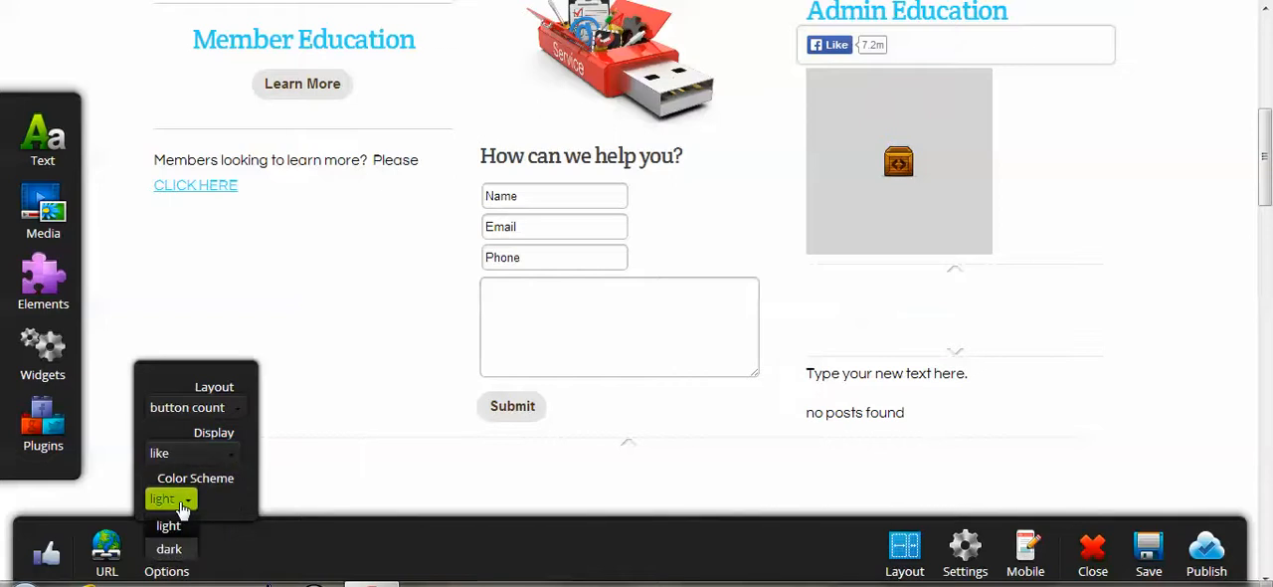
click(182, 508)
click(182, 509)
click(171, 550)
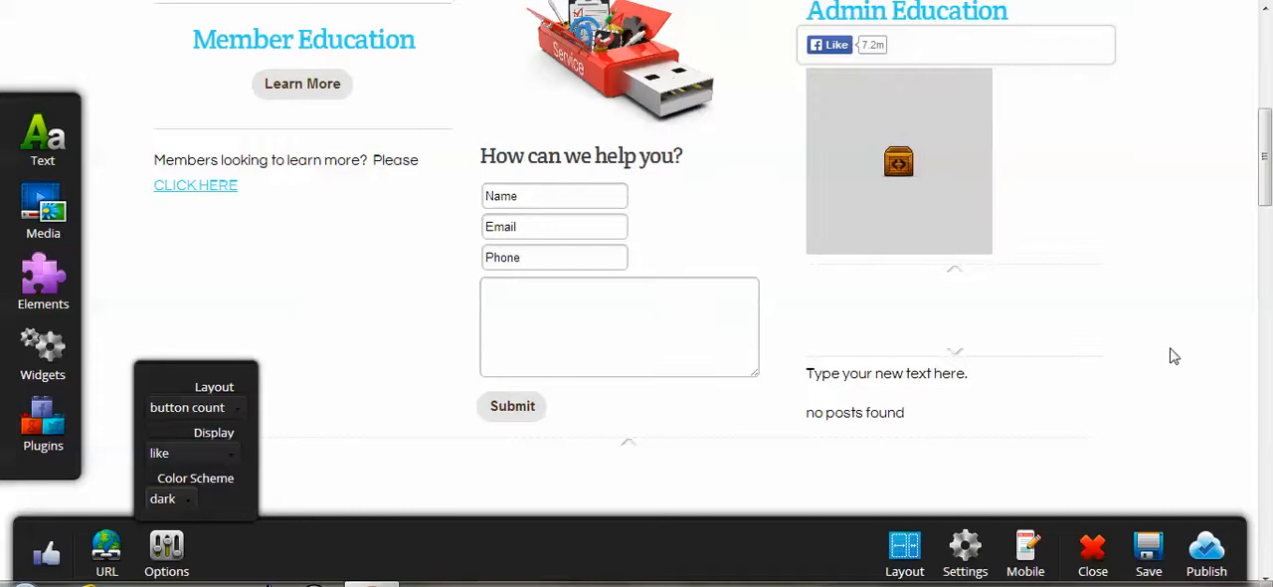
click(110, 547)
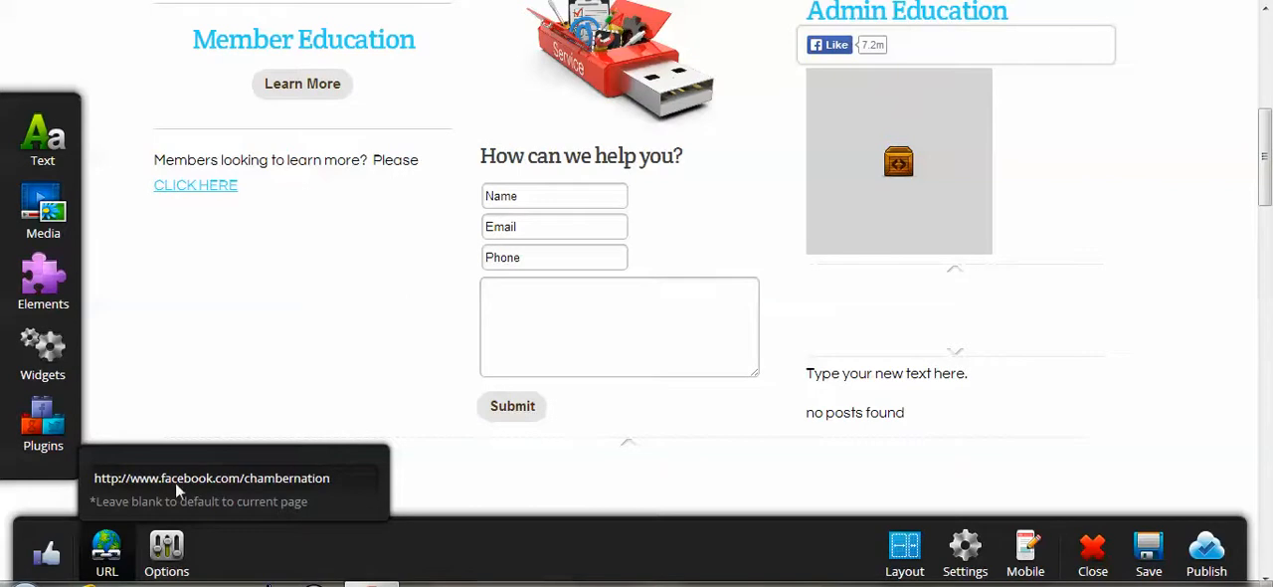
Save and publish the page, and check the Like Button under Admin Education on the live site.
click(1143, 553)
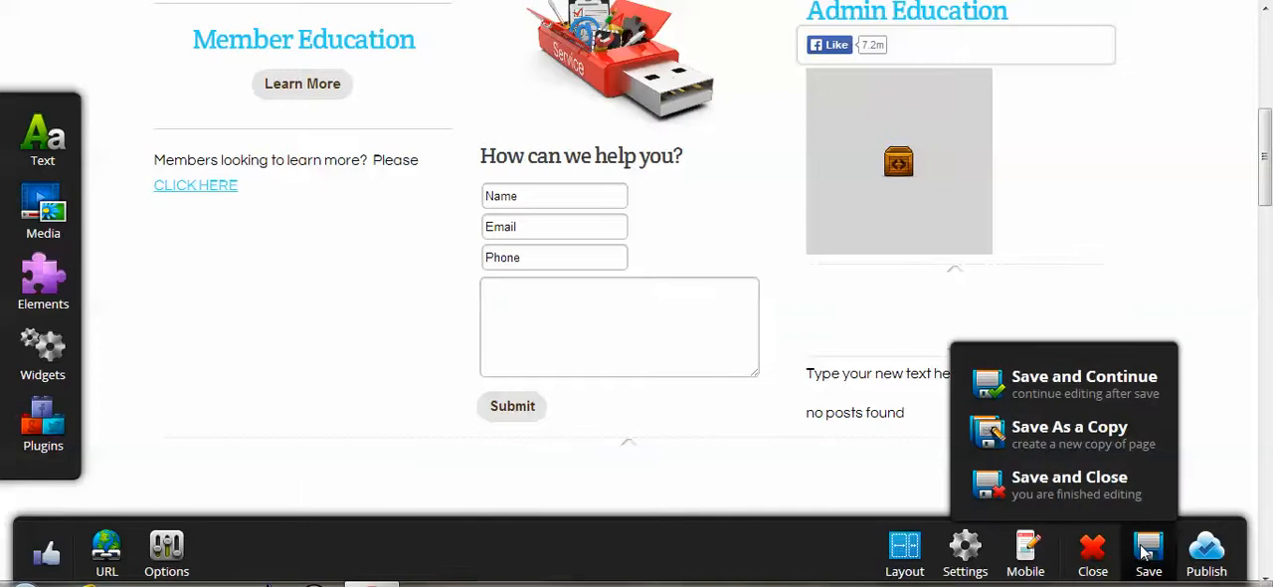
click(1149, 381)
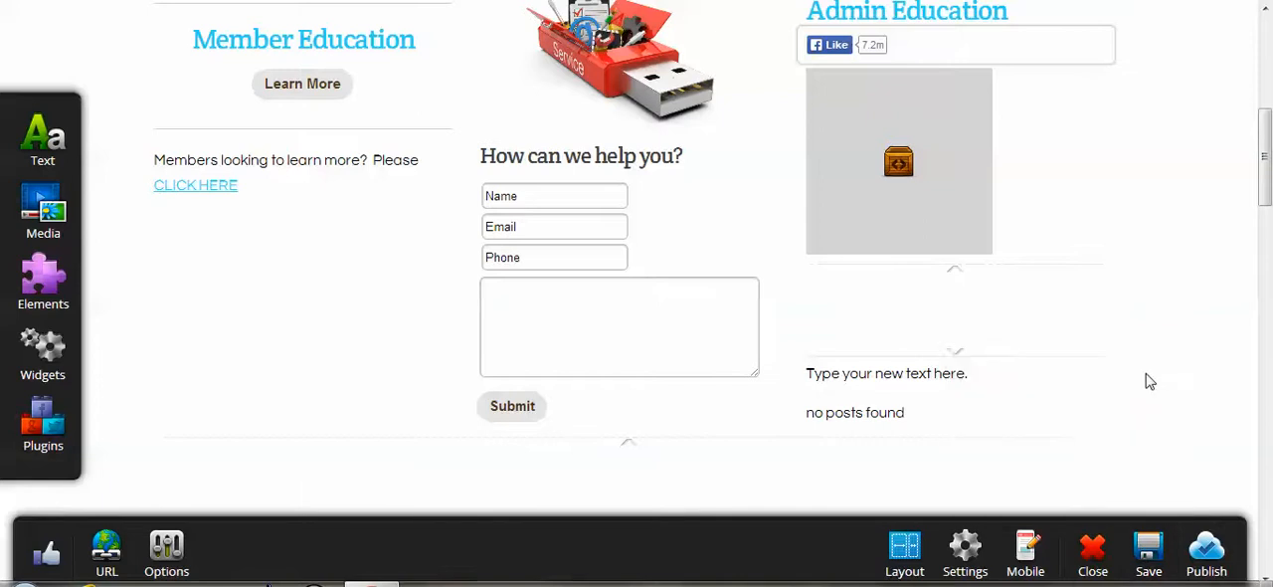
click(1207, 550)
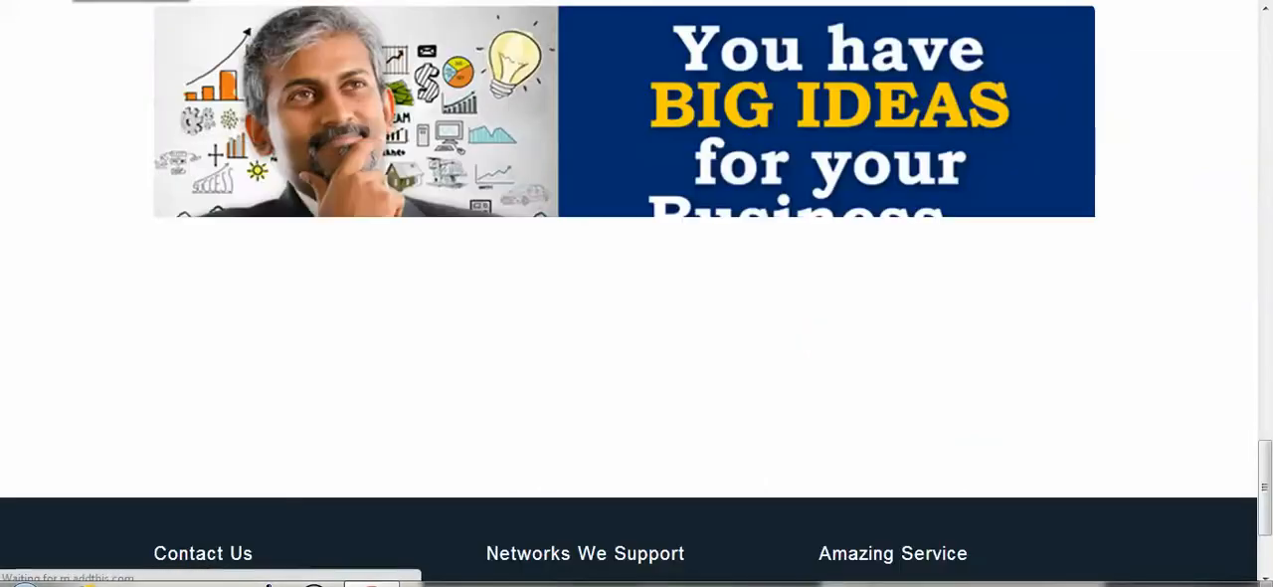
click(1267, 40)
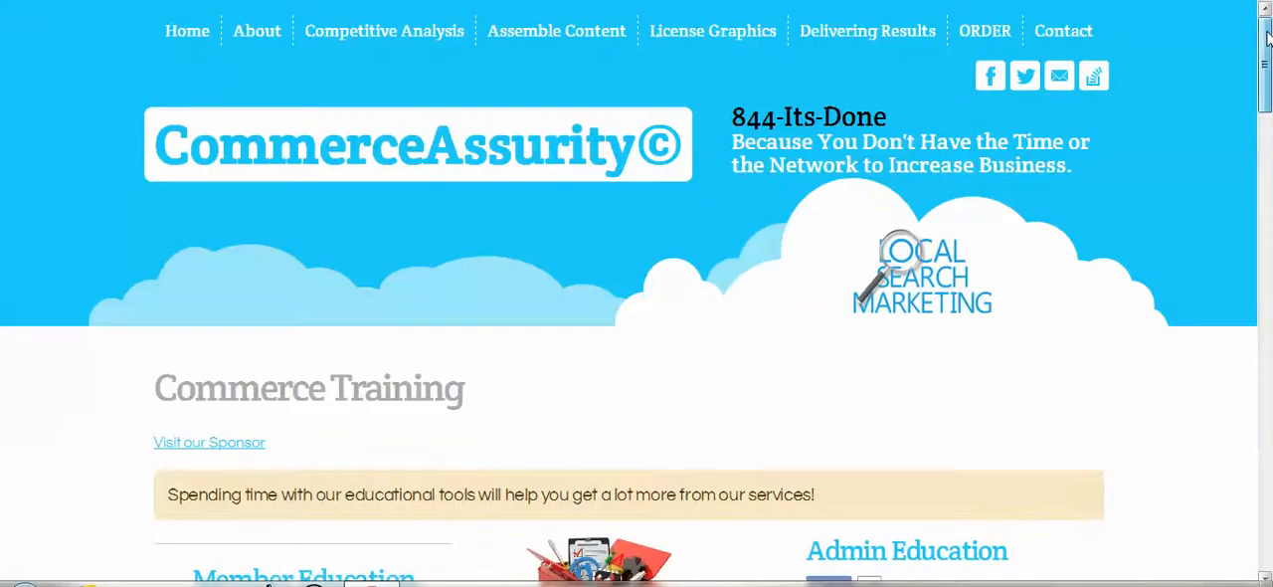
scroll(1101, 239, down, 3)
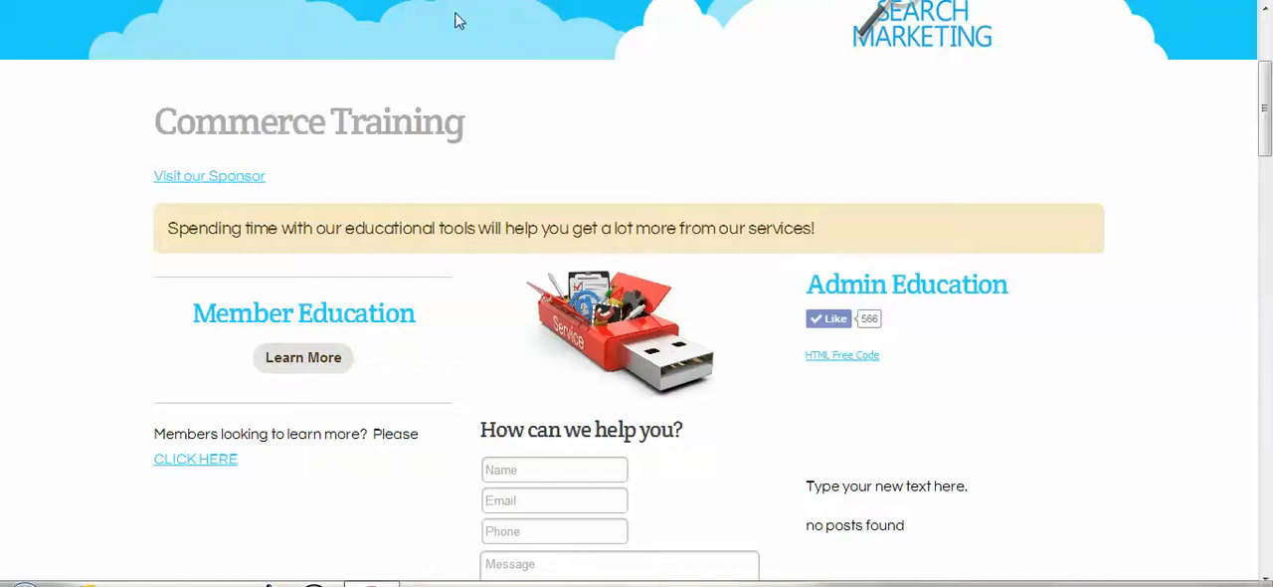
click(130, 1)
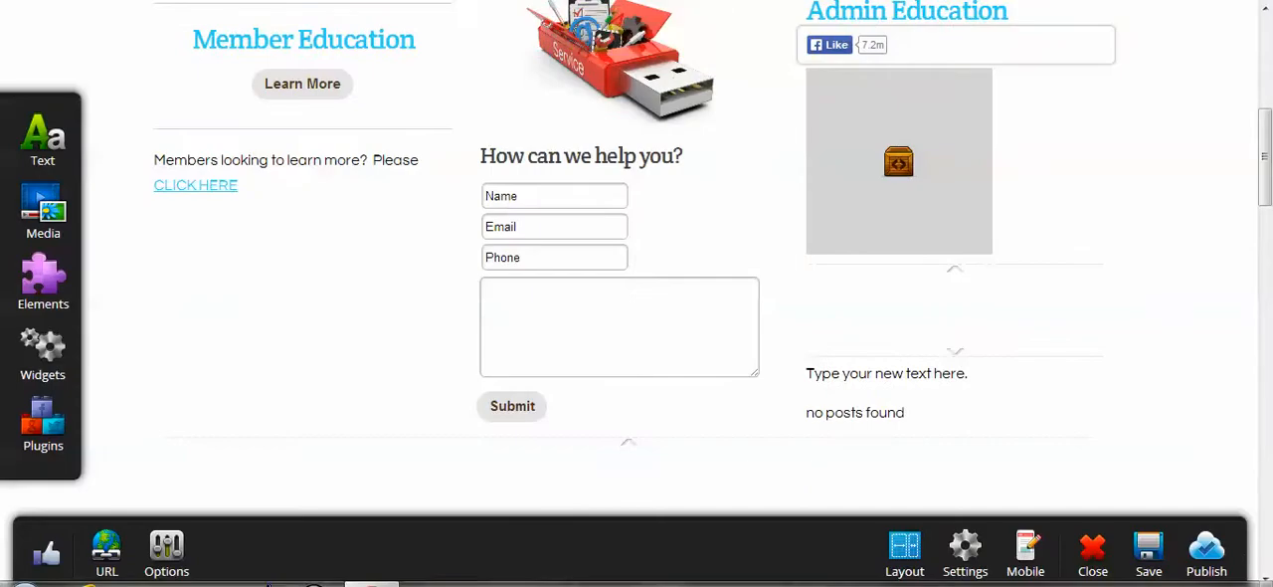
Add a Facebook Like Box plugin below the CLICK HERE link in the Member Education column.
click(35, 443)
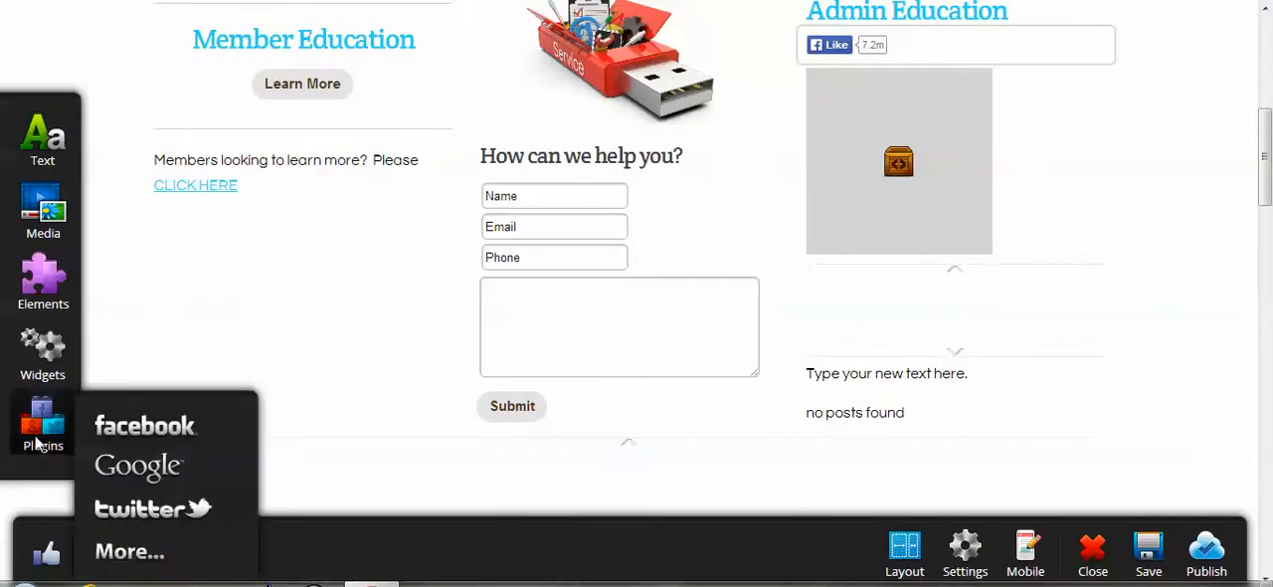
mouse_move(111, 431)
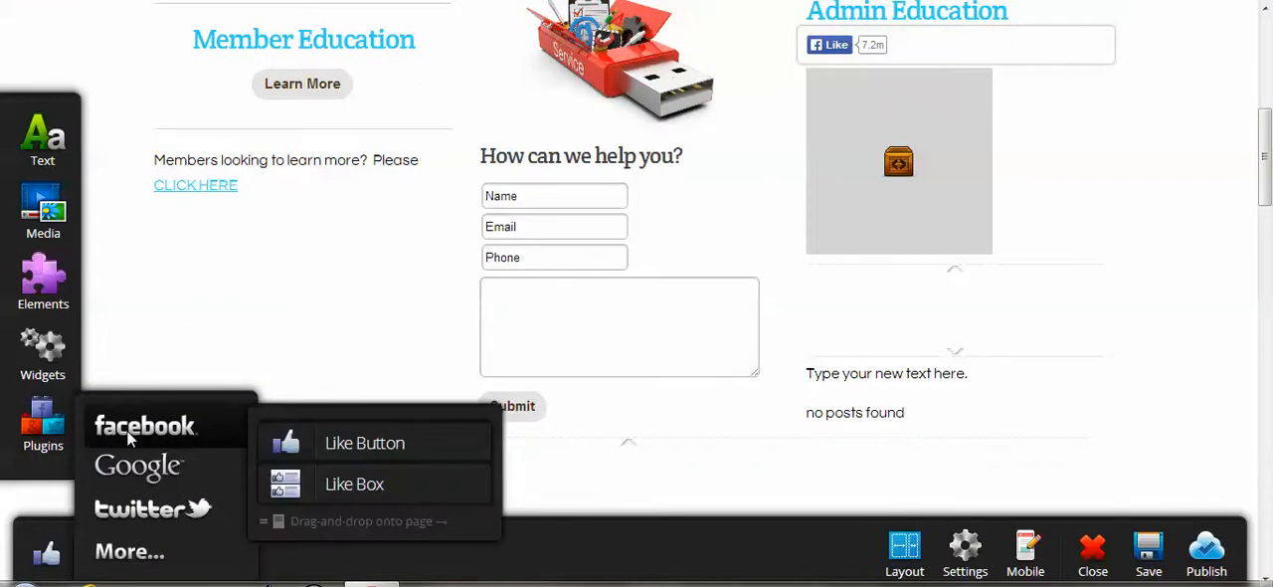
drag(354, 495, 250, 247)
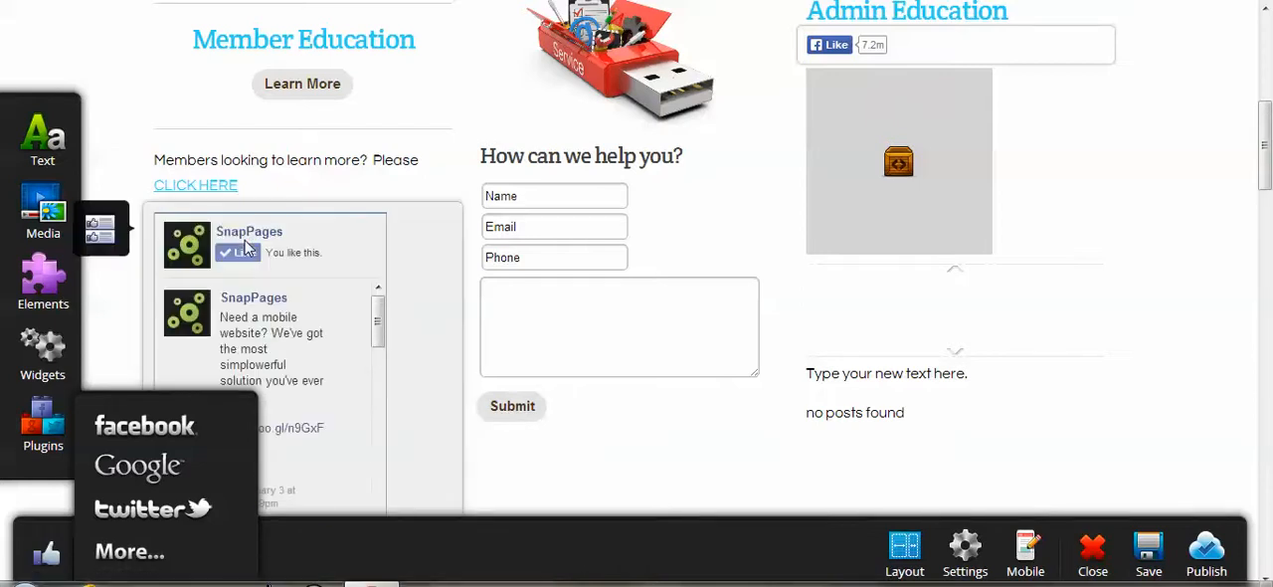
click(180, 512)
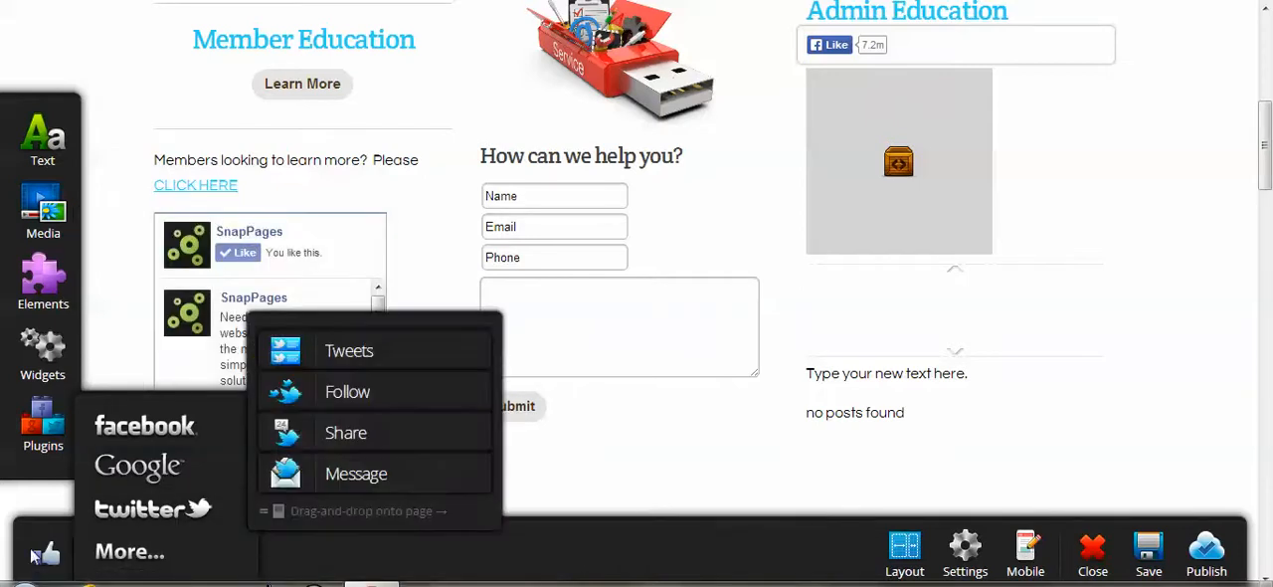
Set the Like Box's Facebook page URL to chambernation and keep its light color scheme.
click(248, 217)
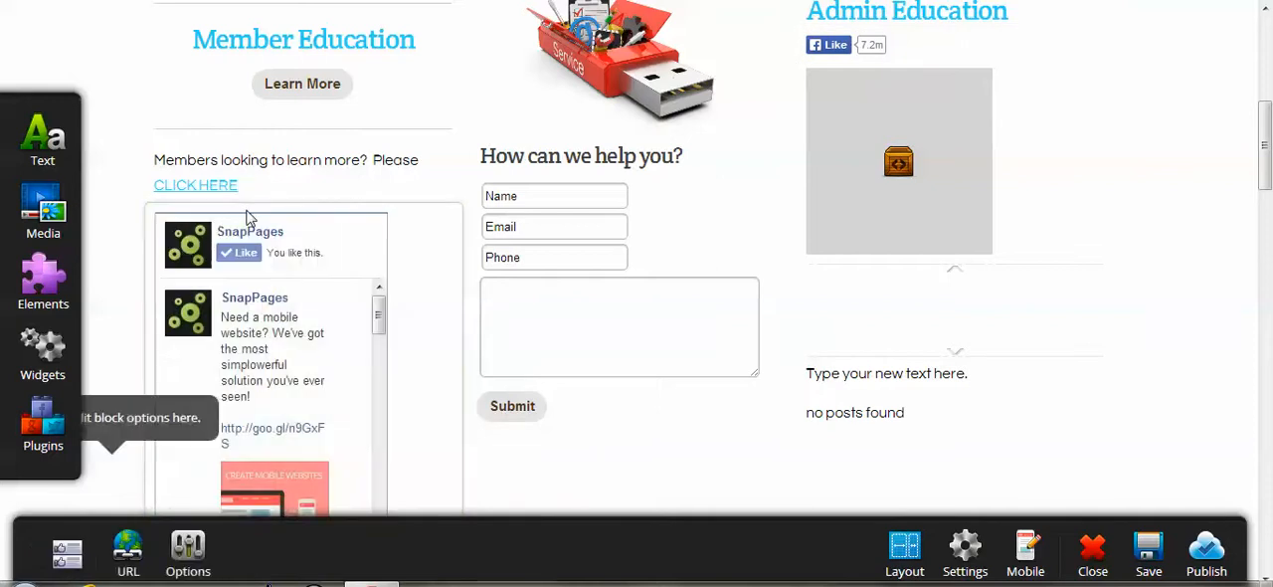
click(107, 547)
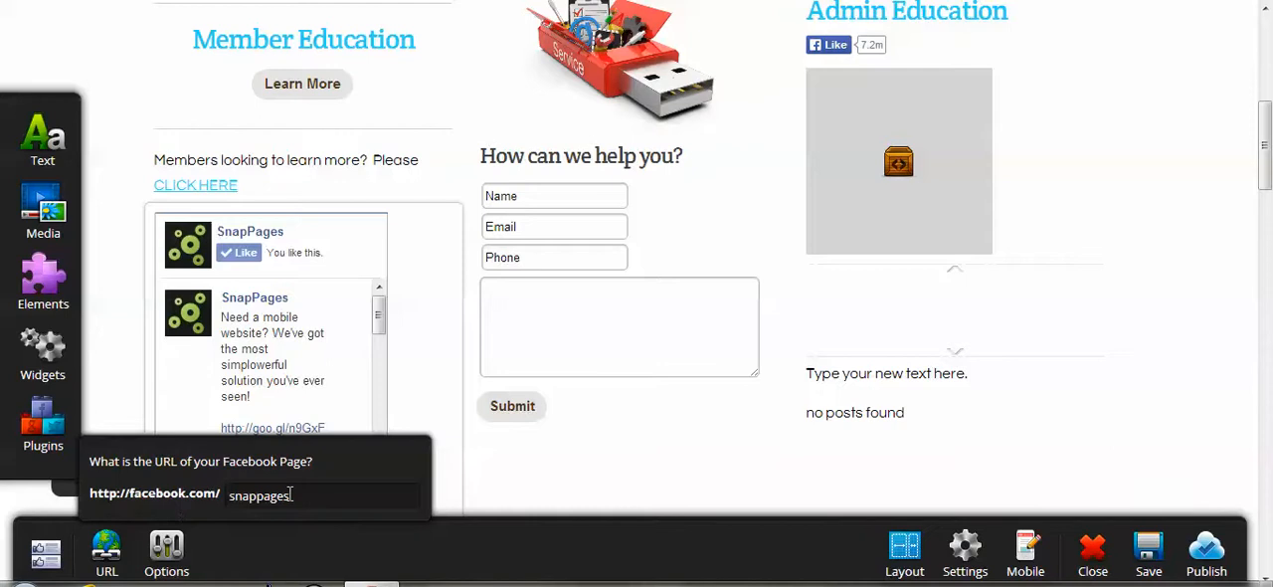
drag(289, 494, 207, 497)
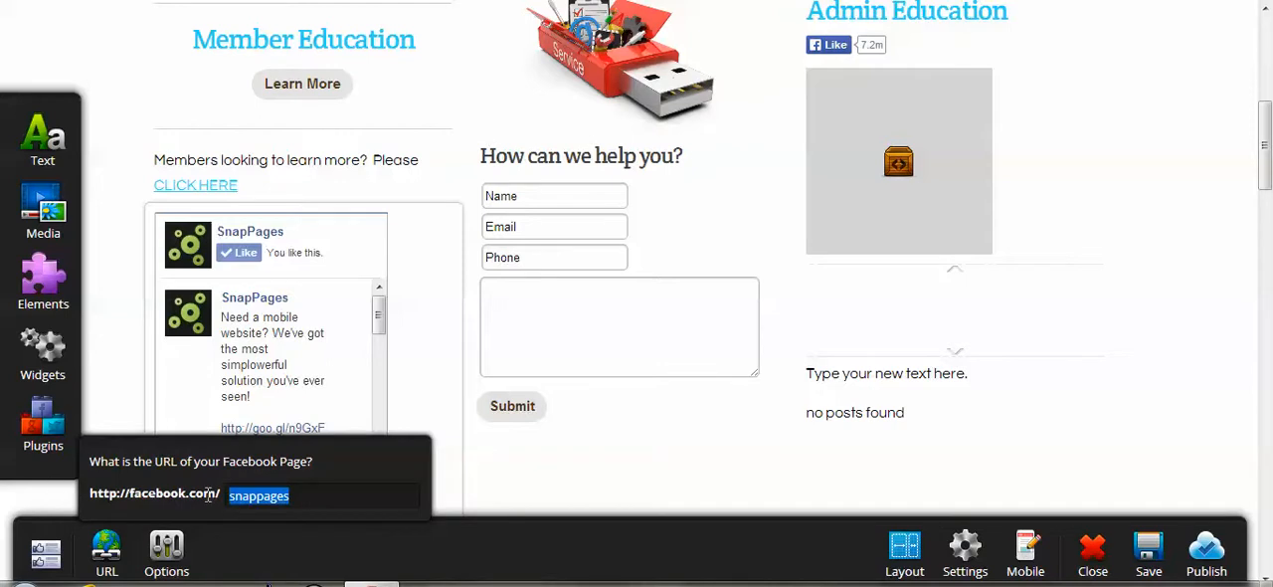
text(chambernation)
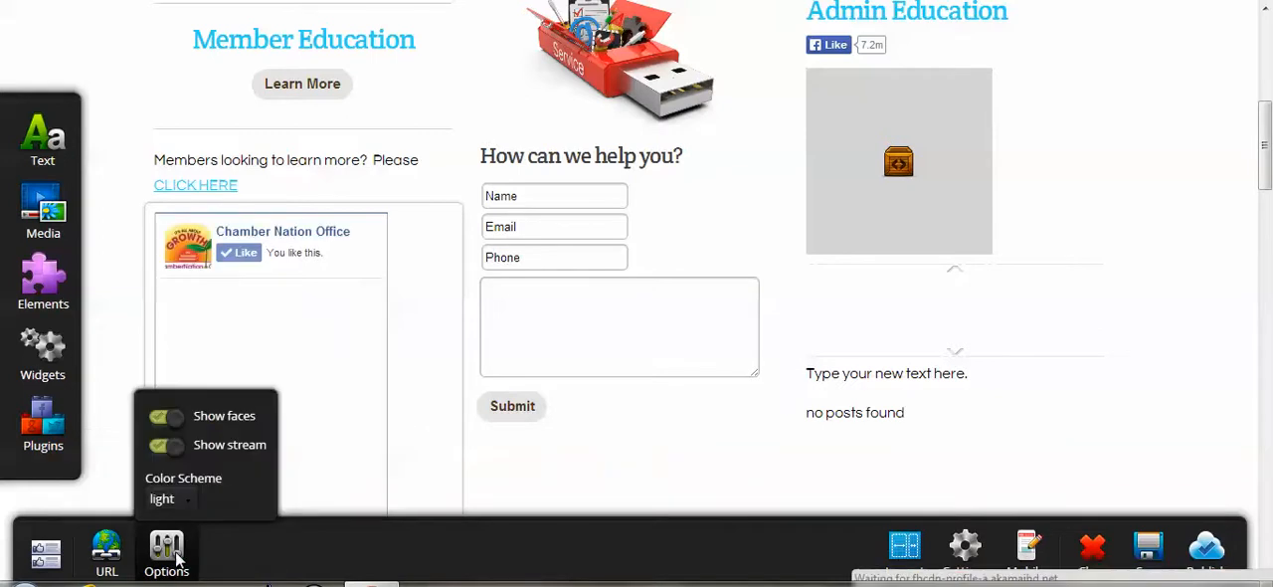
click(179, 503)
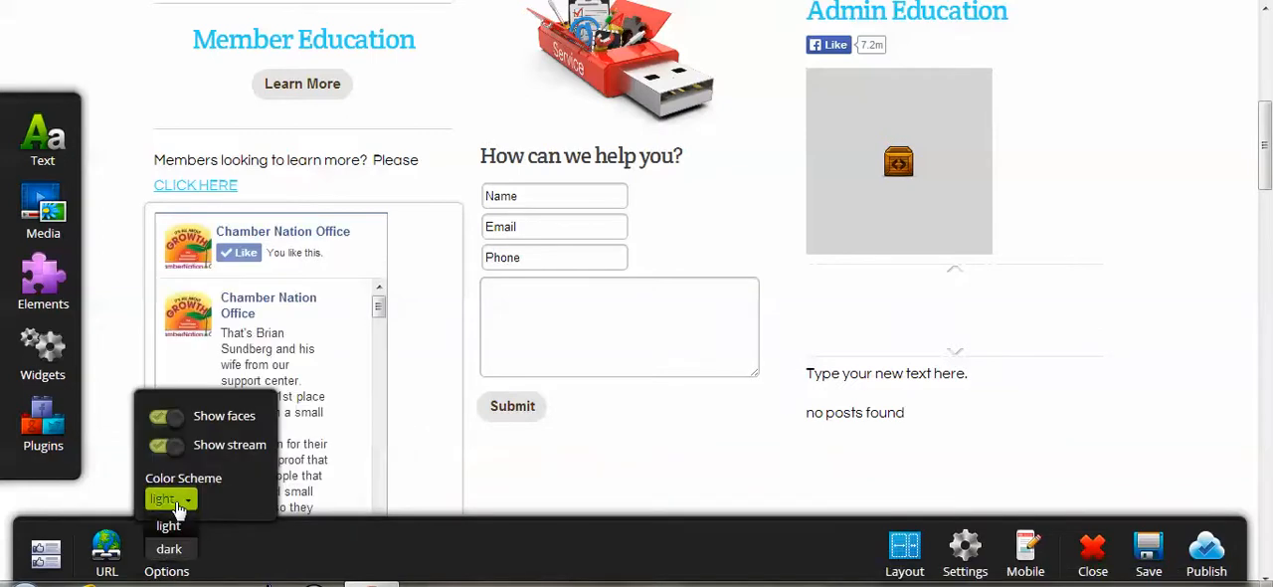
click(179, 503)
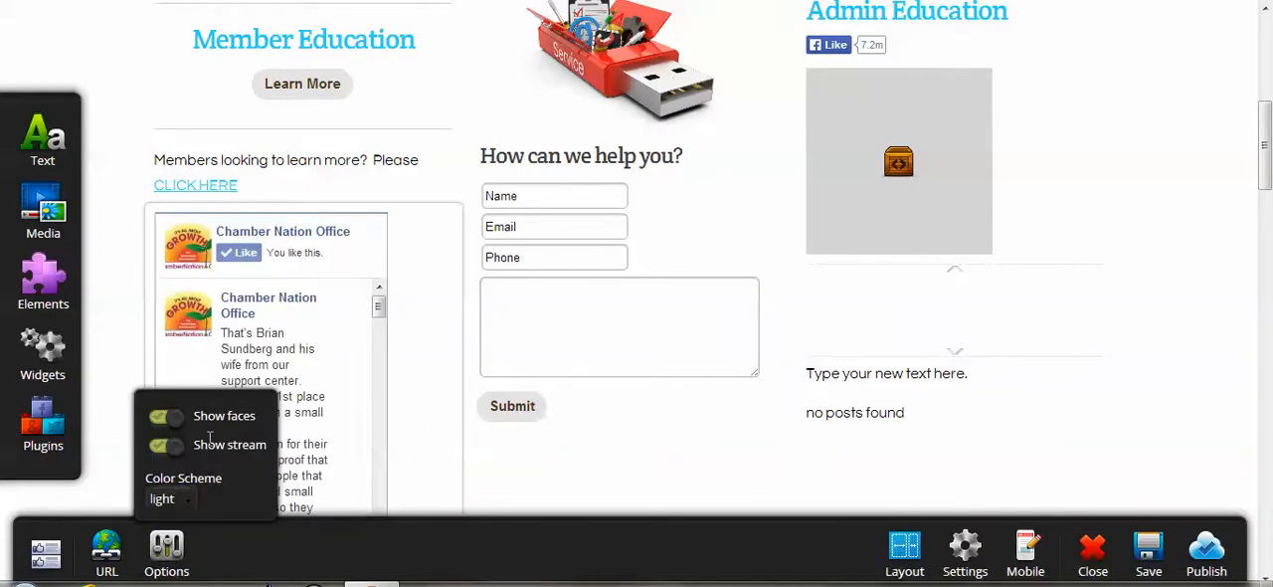
Deselect the Like Box block and save the page while continuing to edit.
click(594, 495)
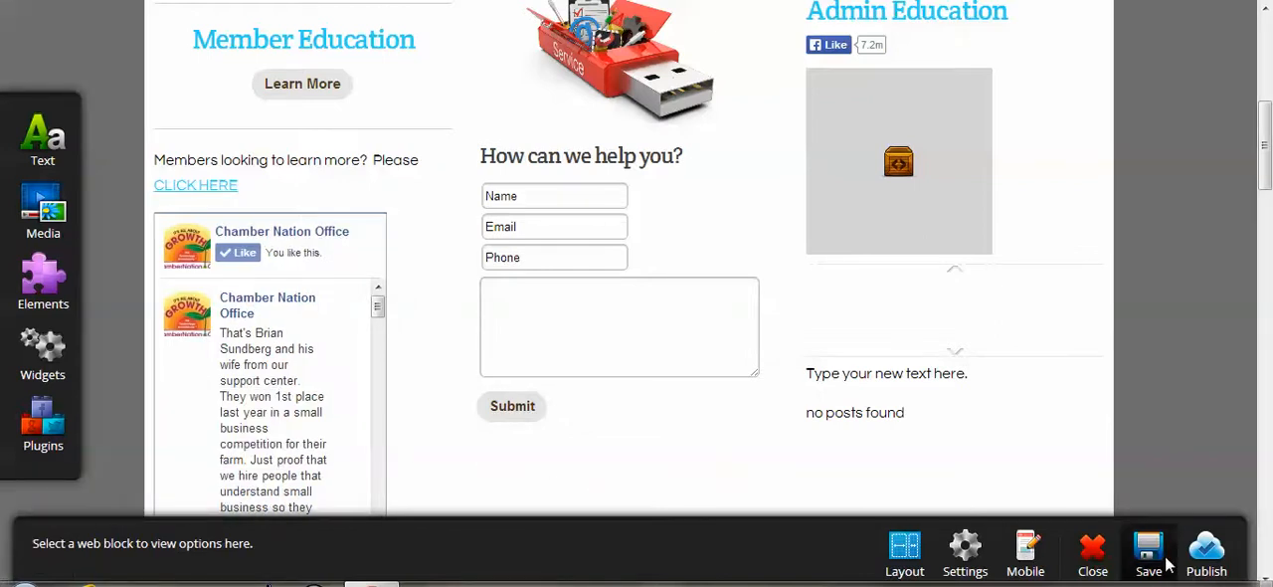
click(1166, 563)
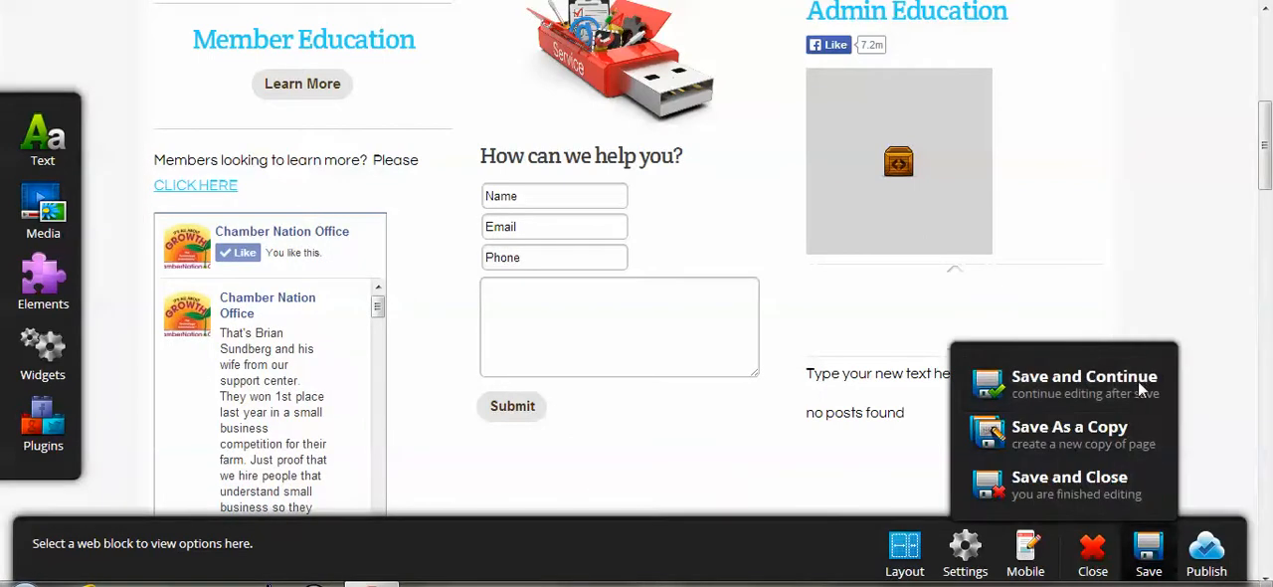
click(1140, 384)
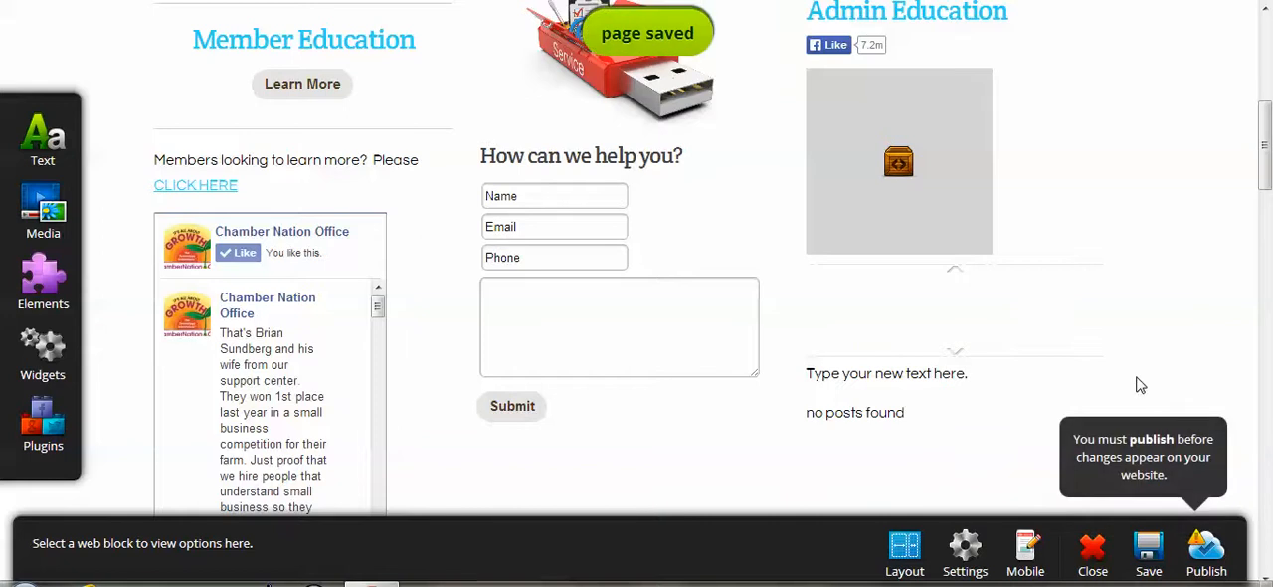
Add a Google Map plugin below the contact form's Submit button and resize it to the maximum size.
mouse_move(68, 431)
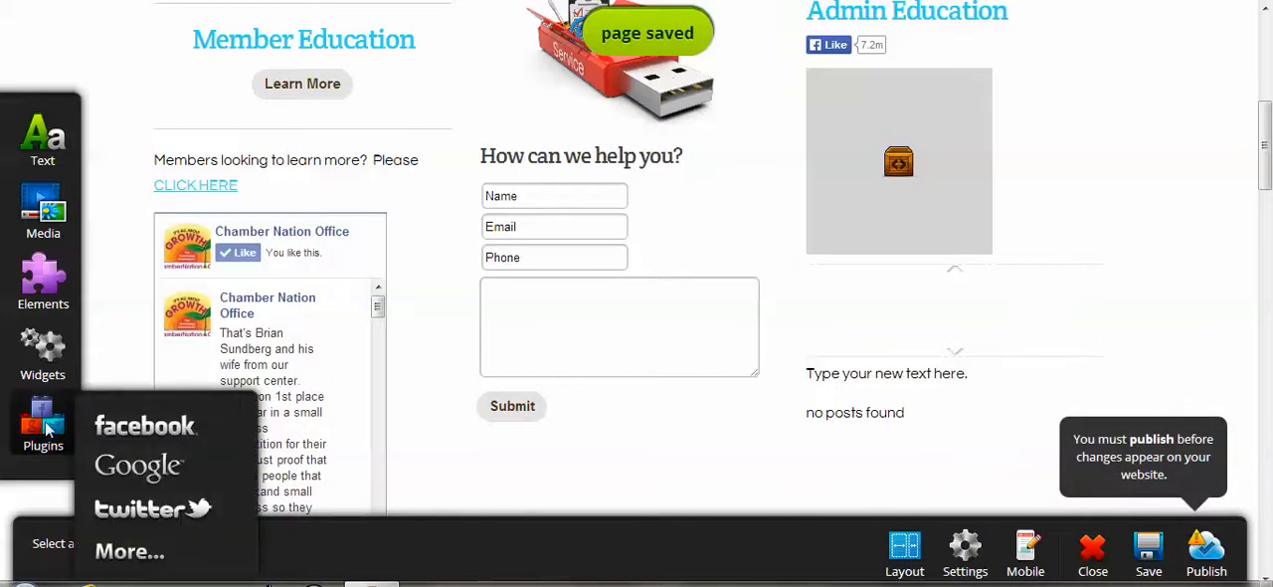
mouse_move(186, 474)
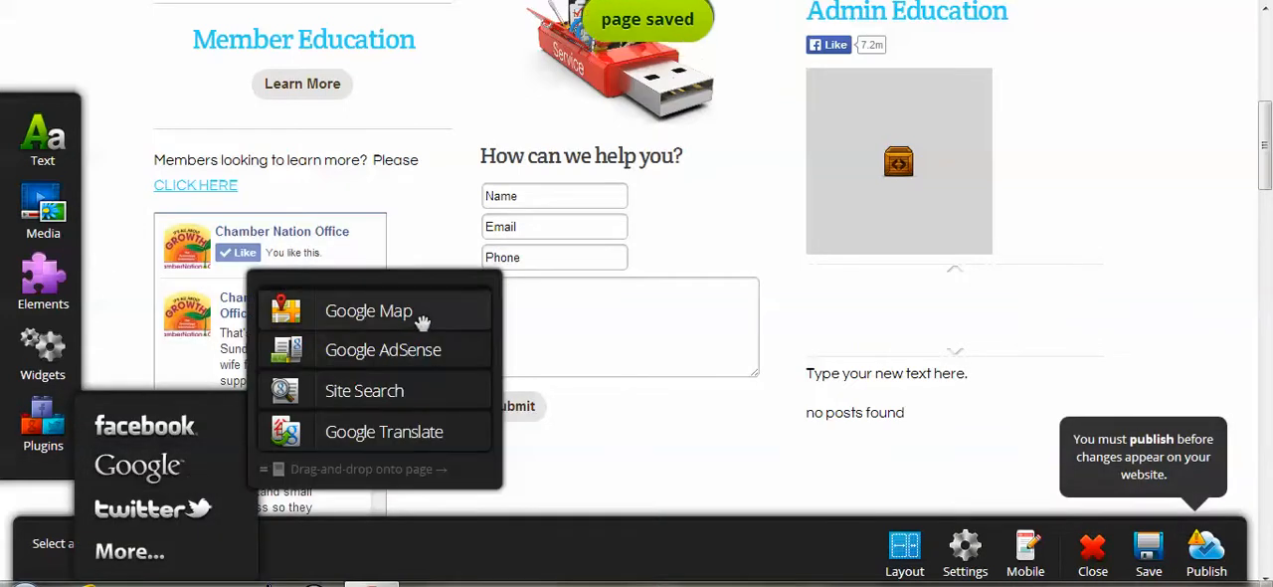
drag(422, 321, 575, 468)
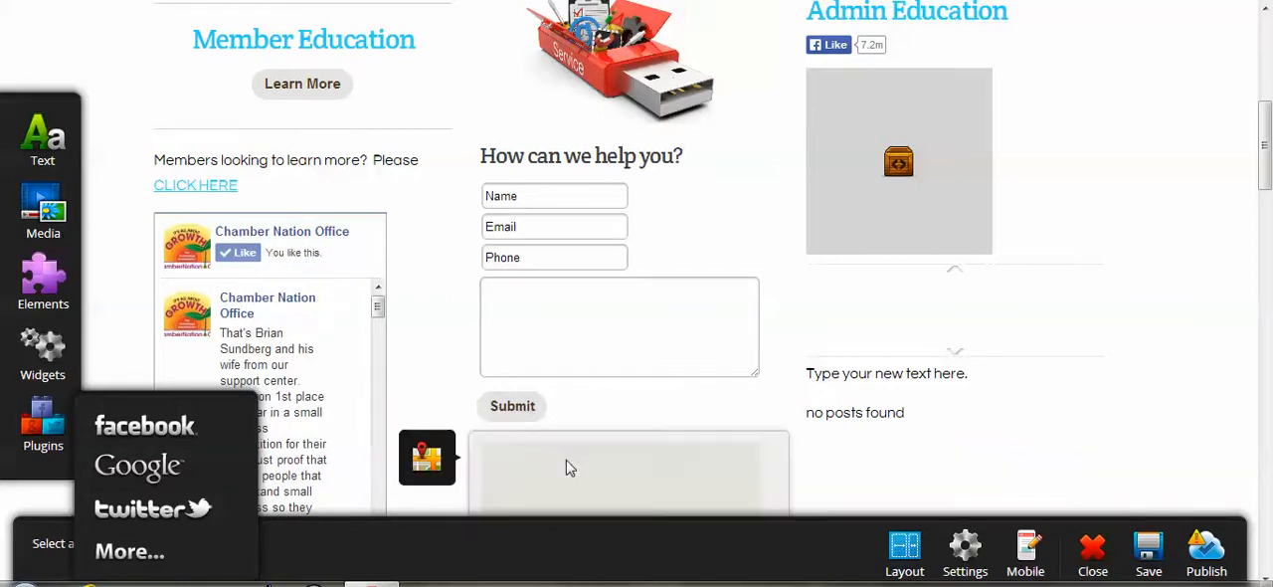
click(566, 461)
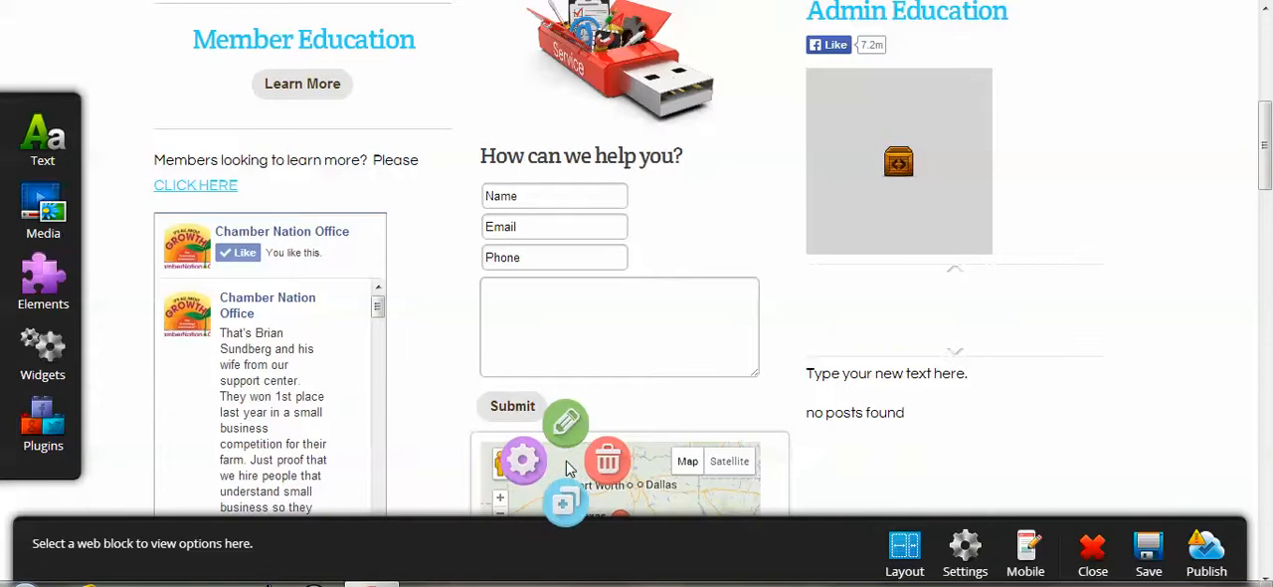
click(568, 435)
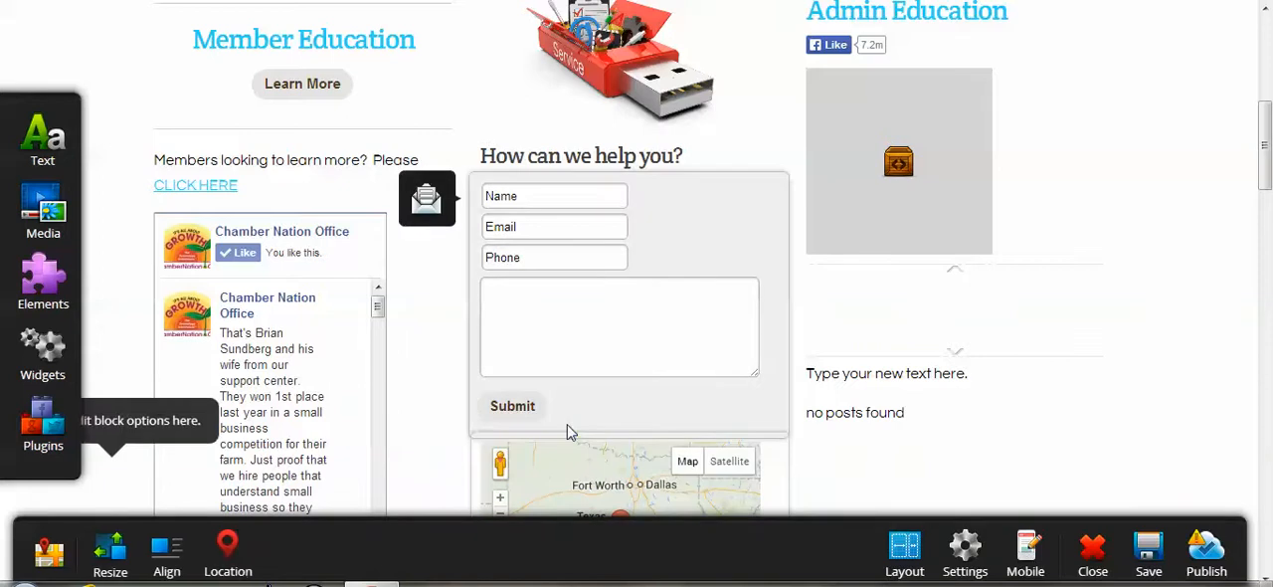
click(118, 557)
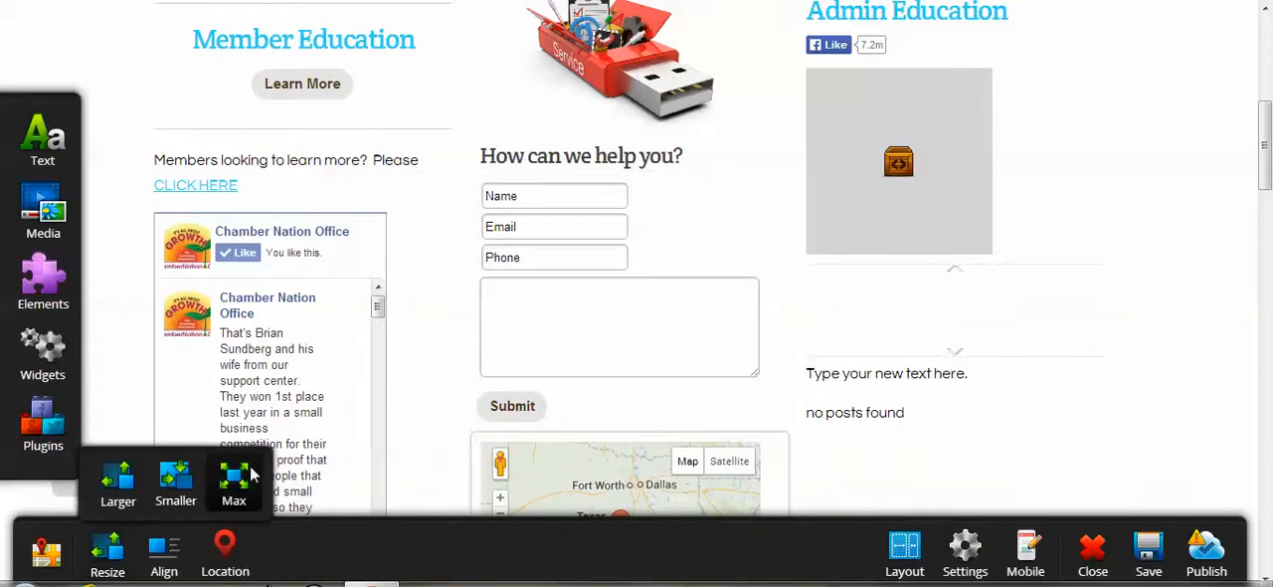
click(252, 476)
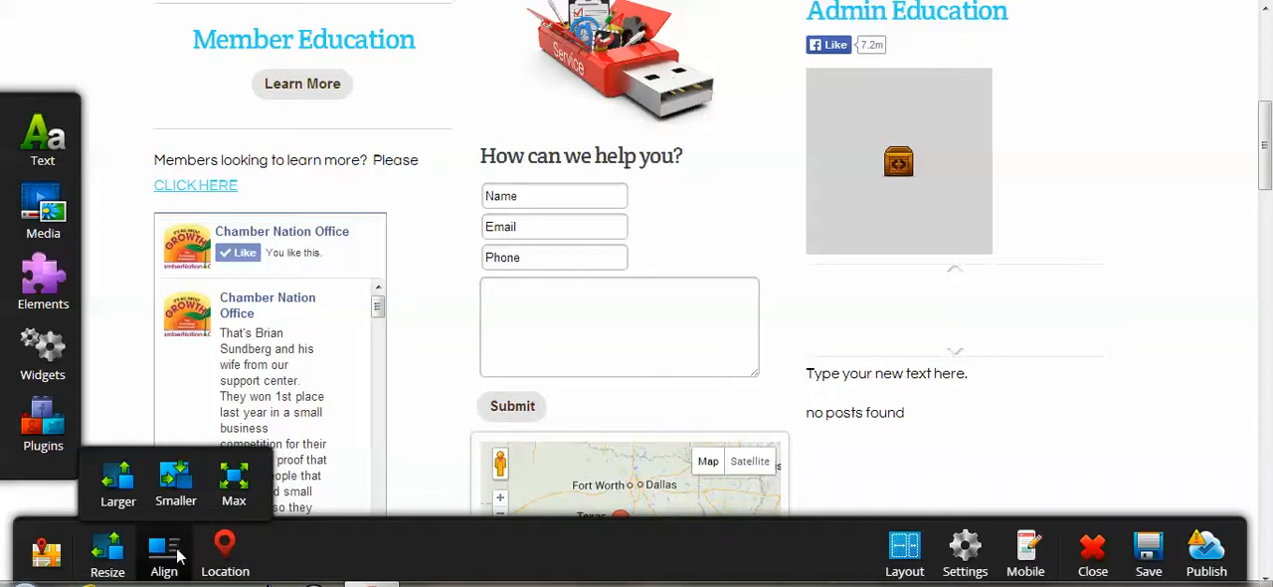
Try to set the Google Map's location to quincy, ca.
click(219, 555)
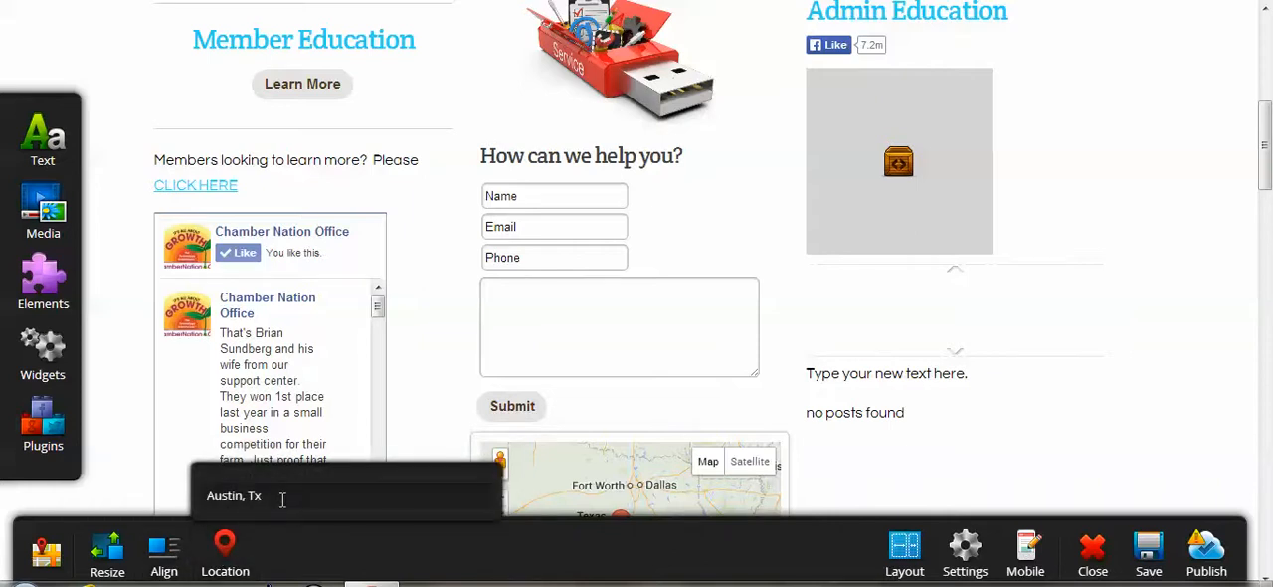
drag(282, 501, 65, 468)
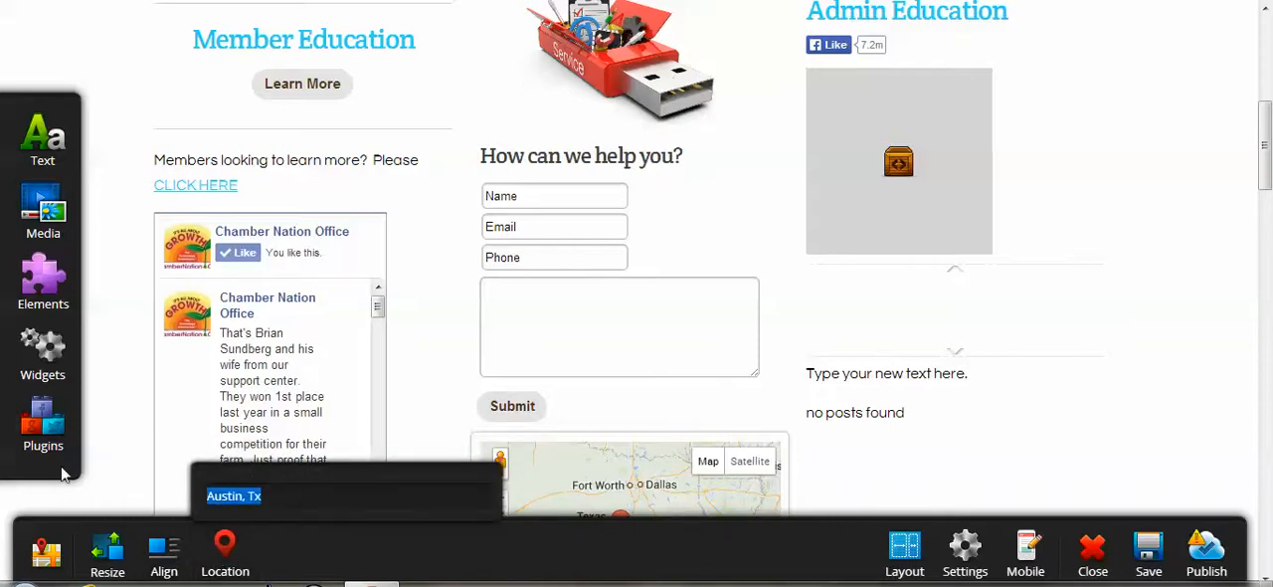
text(quincy)
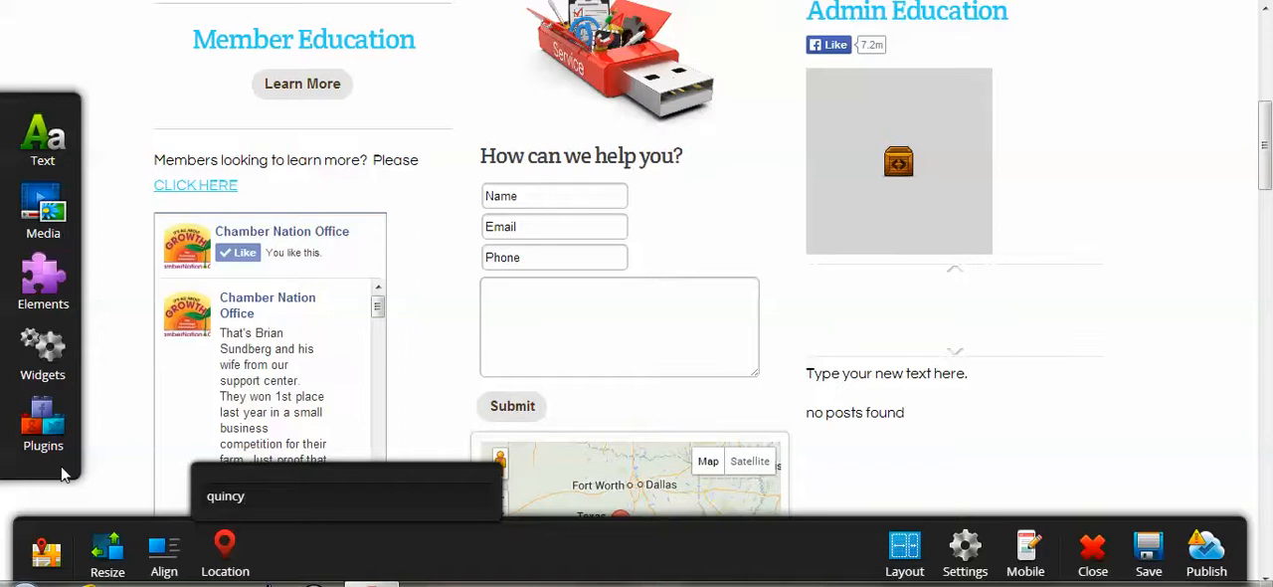
text(,)
text(ca)
click(1134, 409)
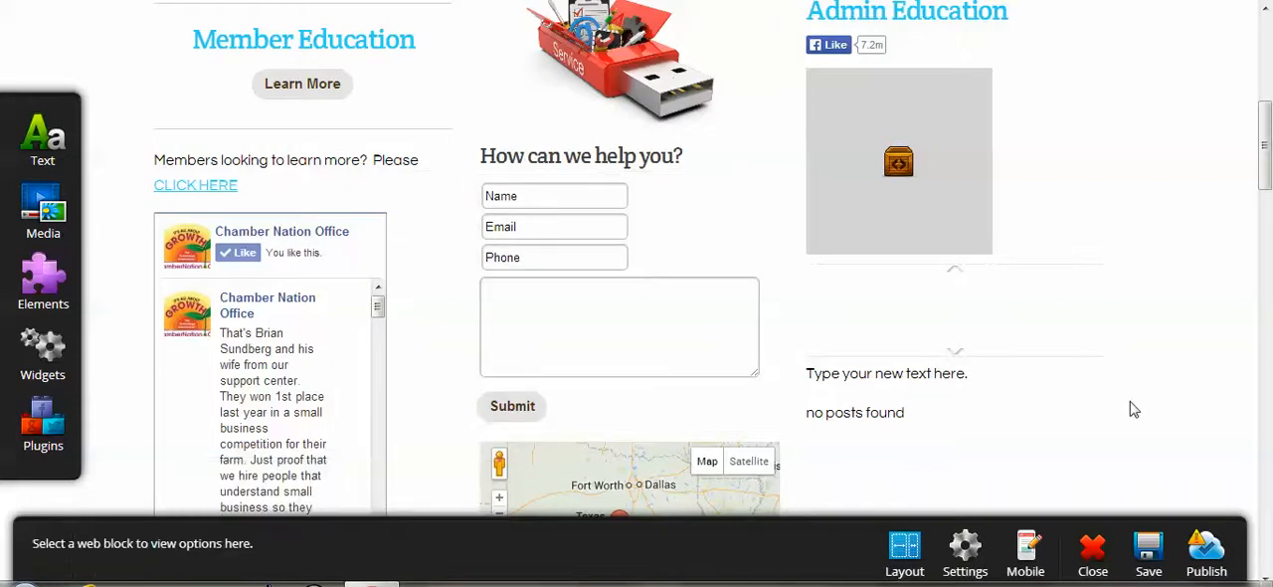
Publish the page, reload the live Commerce Training page and check the added plugins.
click(1198, 544)
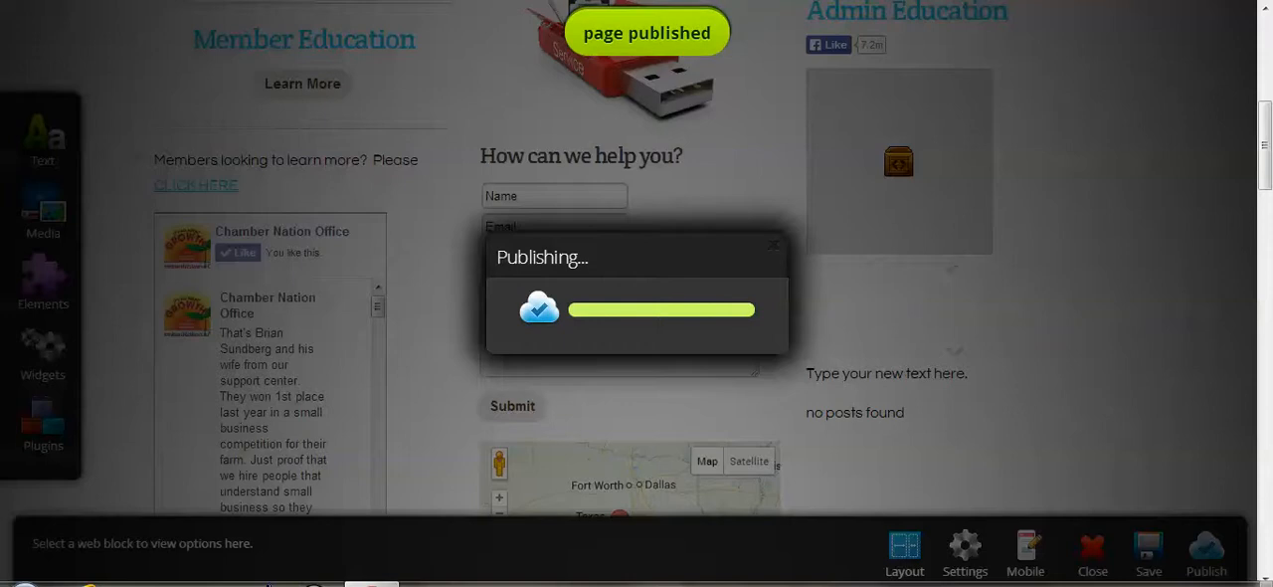
key(ctrl+Tab)
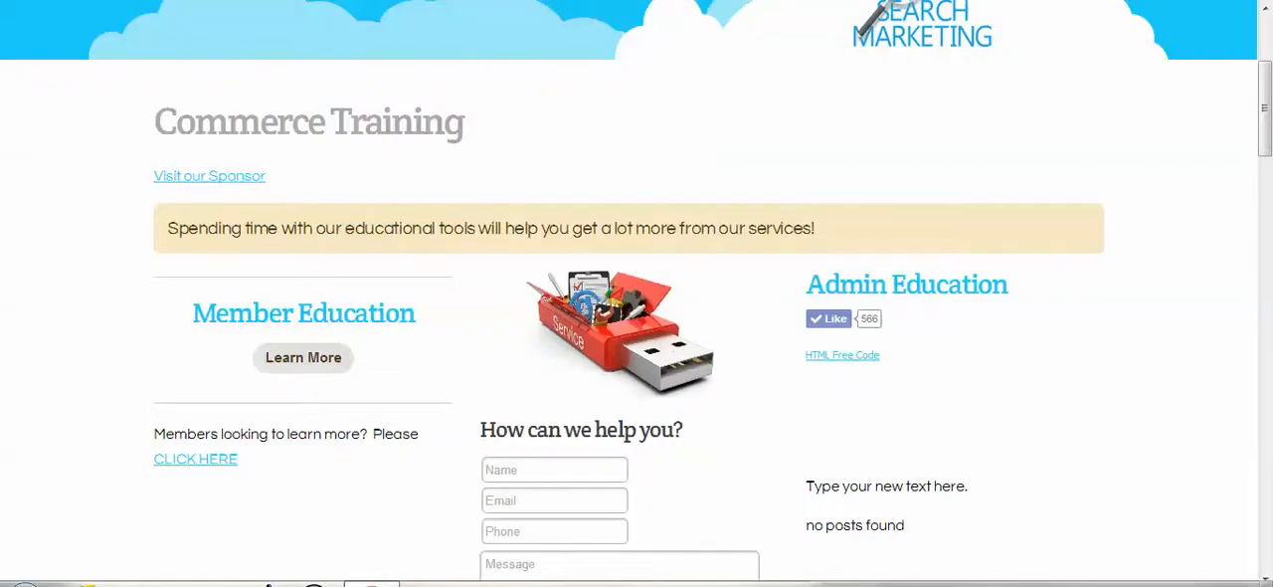
key(F5)
drag(1264, 137, 1264, 523)
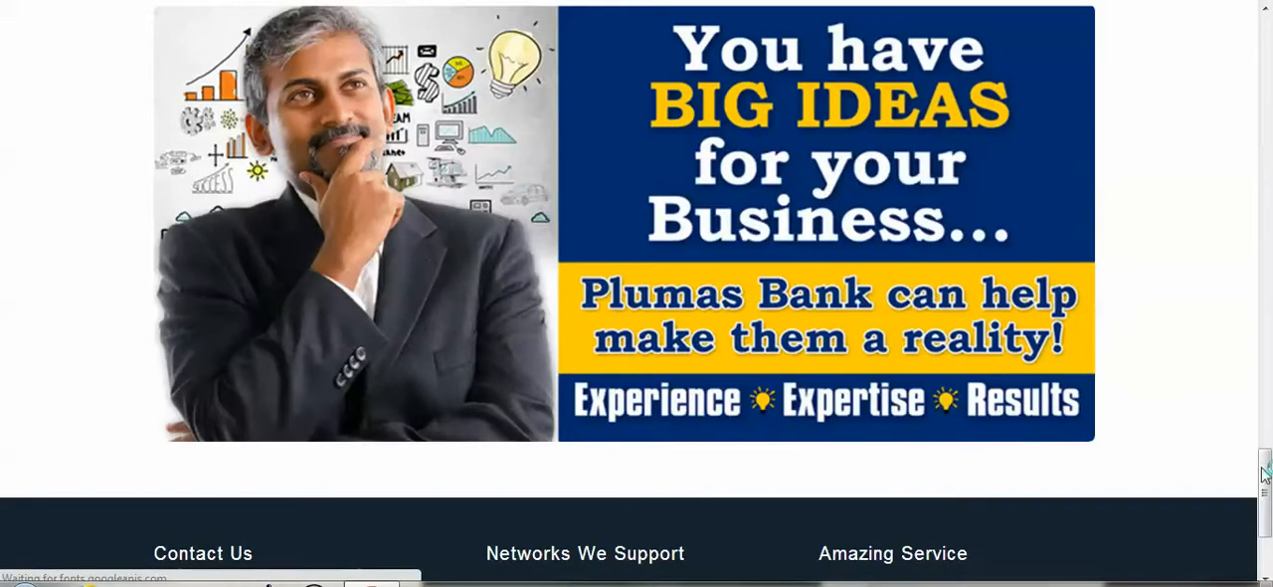
drag(1265, 474, 1269, 171)
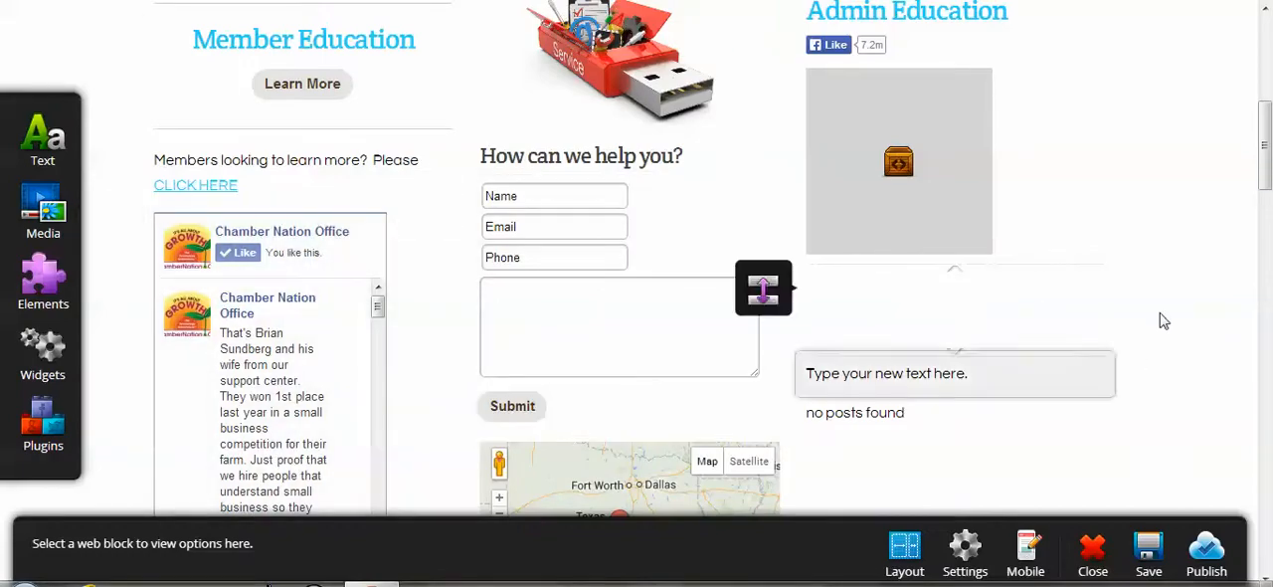
Set the Google Map's location to the full street address with city, state and ZIP code, and check the entry.
drag(1267, 164, 1267, 230)
click(620, 150)
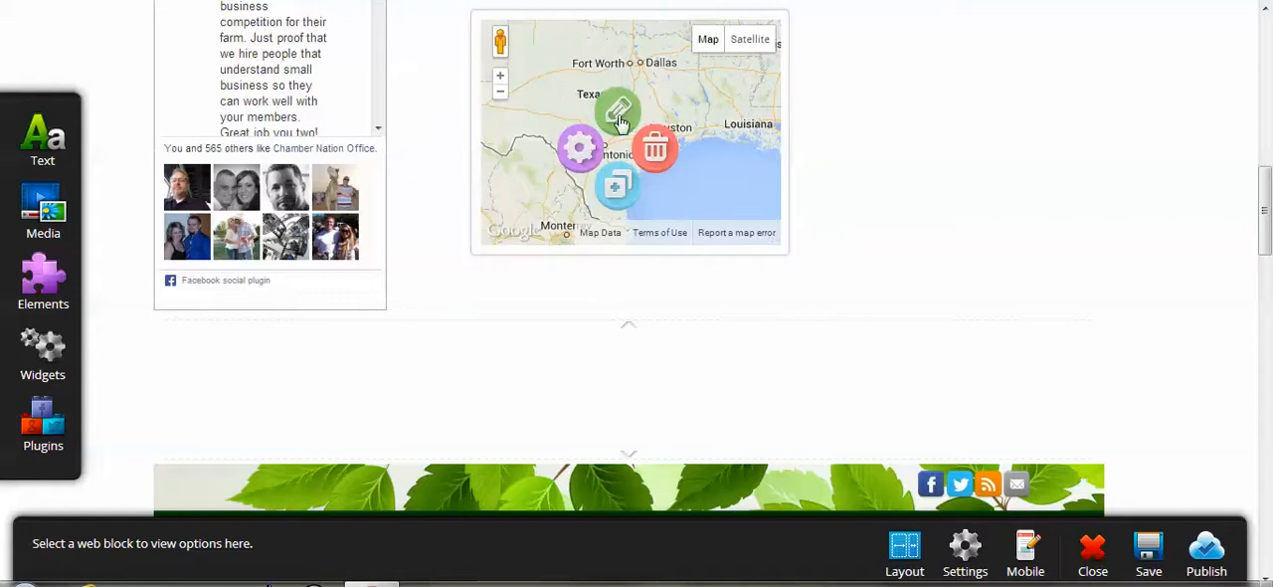
click(617, 109)
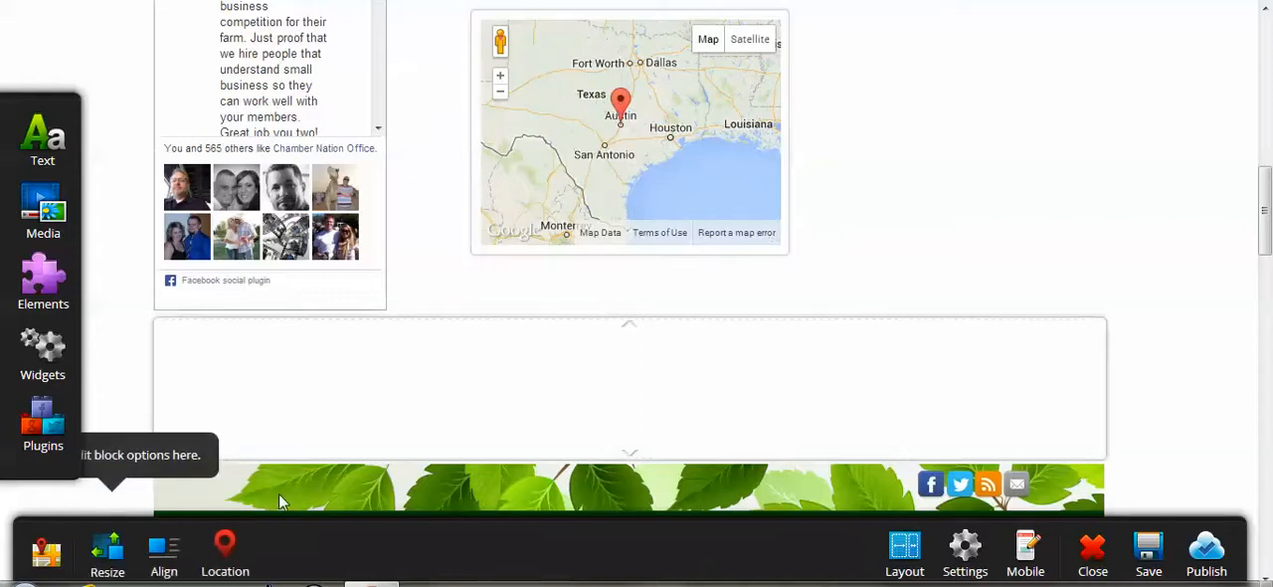
click(224, 562)
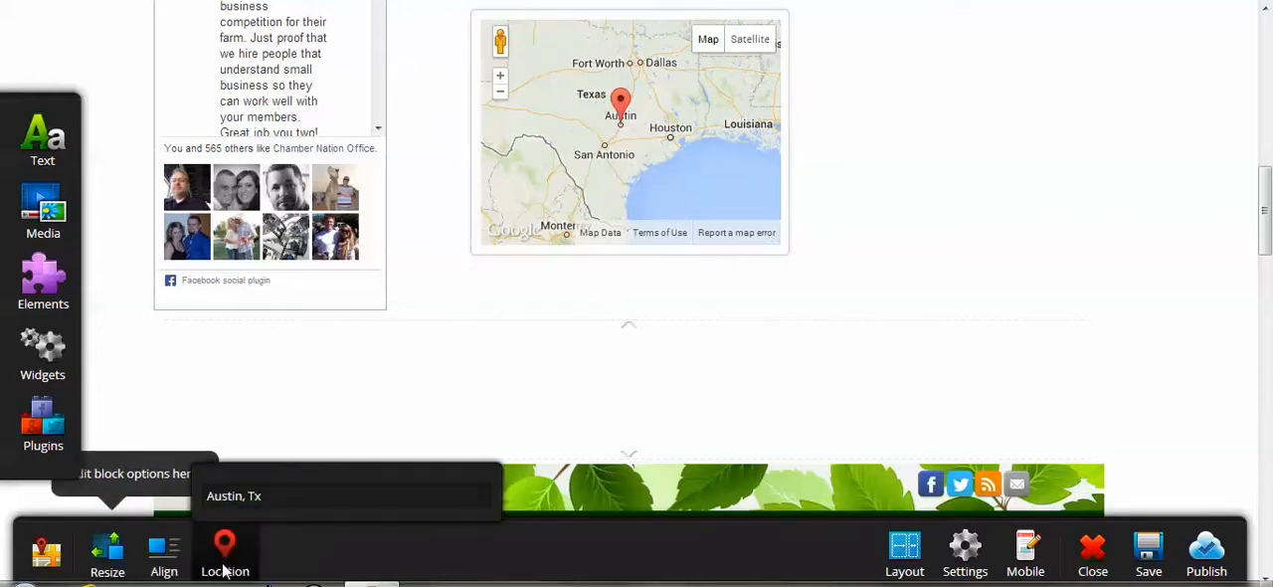
drag(274, 499, 117, 493)
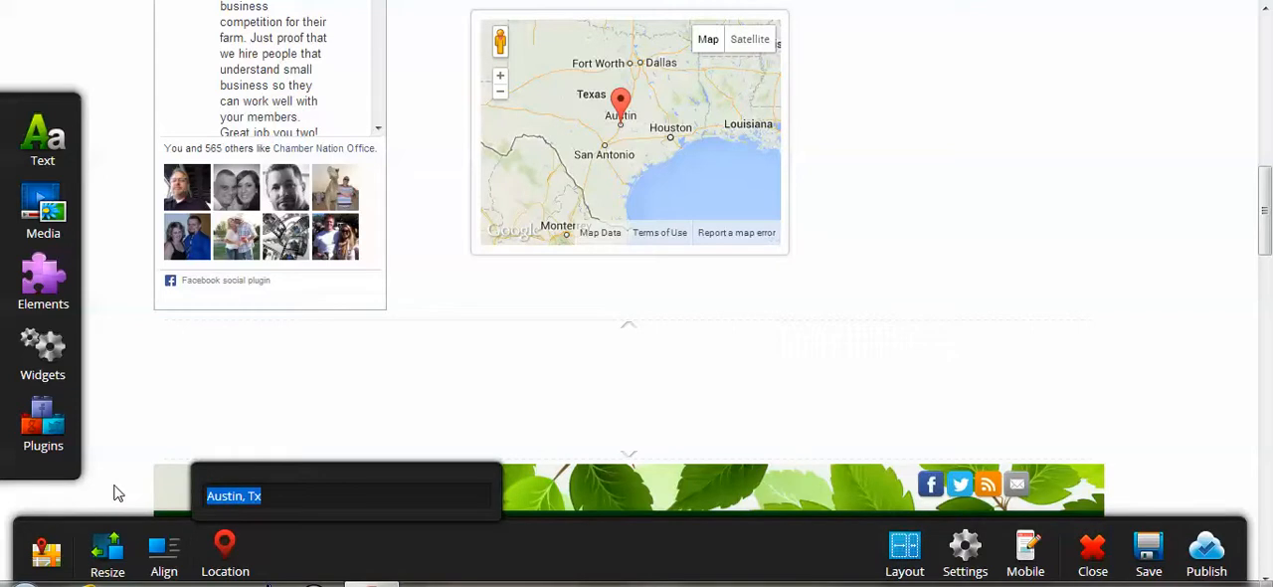
text(231 )
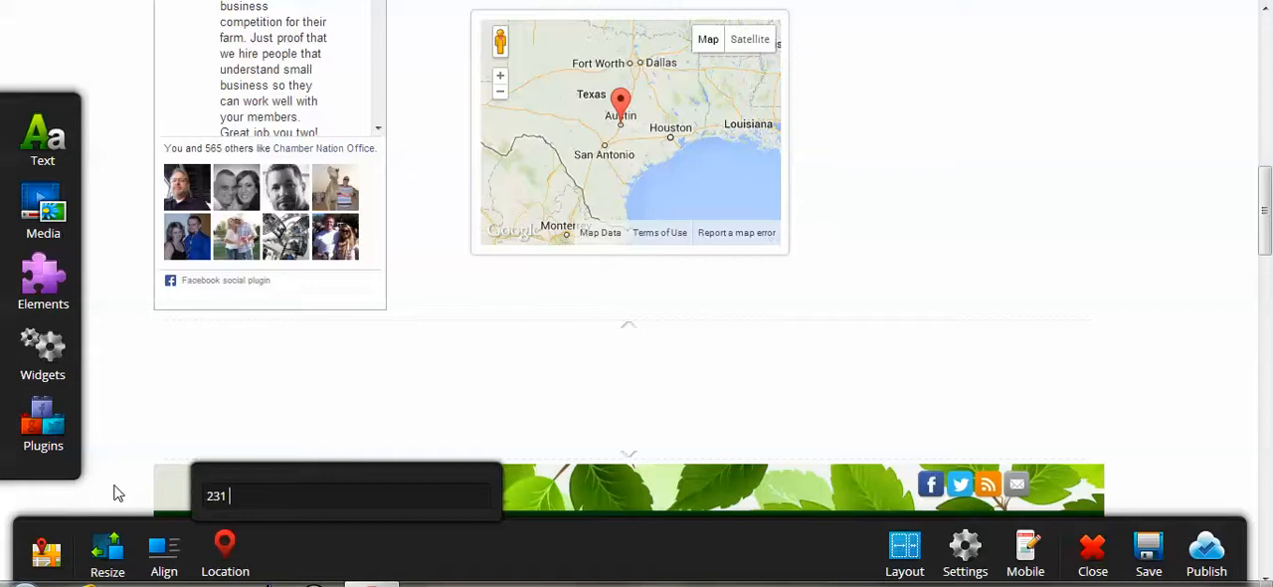
text(W. Main Street, Qui)
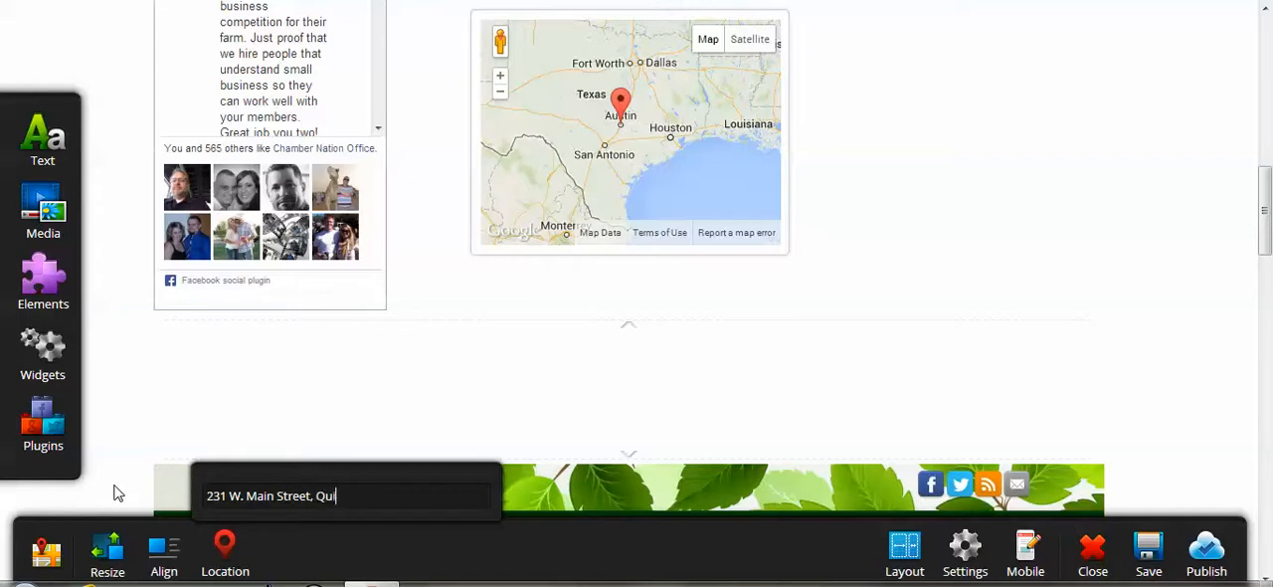
text(ncy, CA 95971)
key(Return)
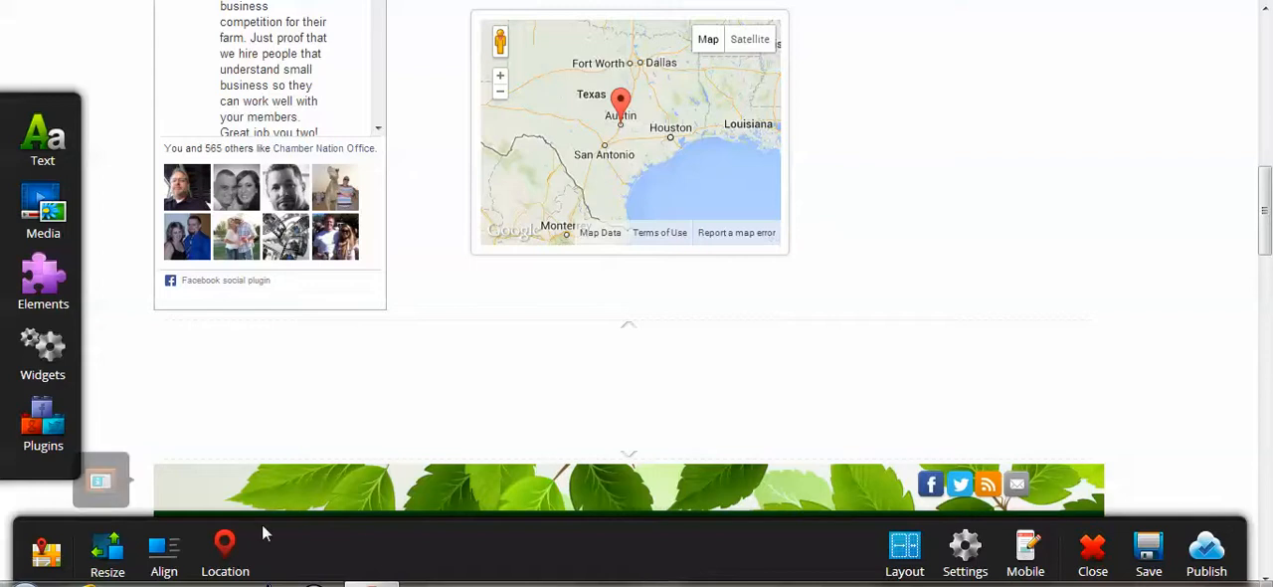
click(233, 550)
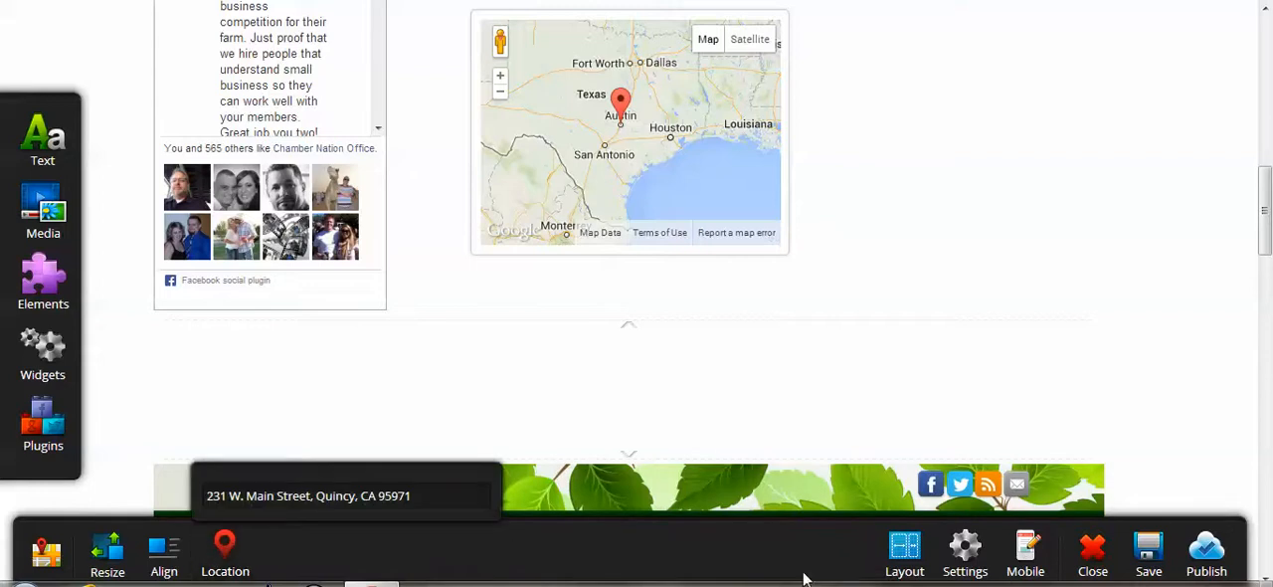
Save the page while continuing to edit, and publish it to the website.
click(1148, 567)
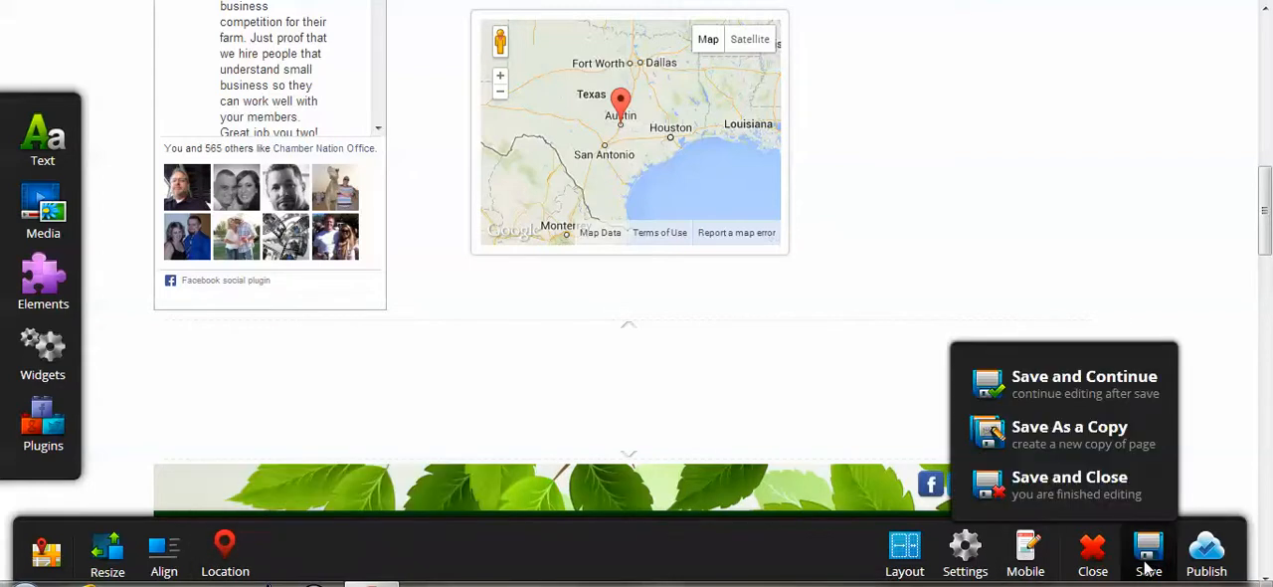
click(1142, 388)
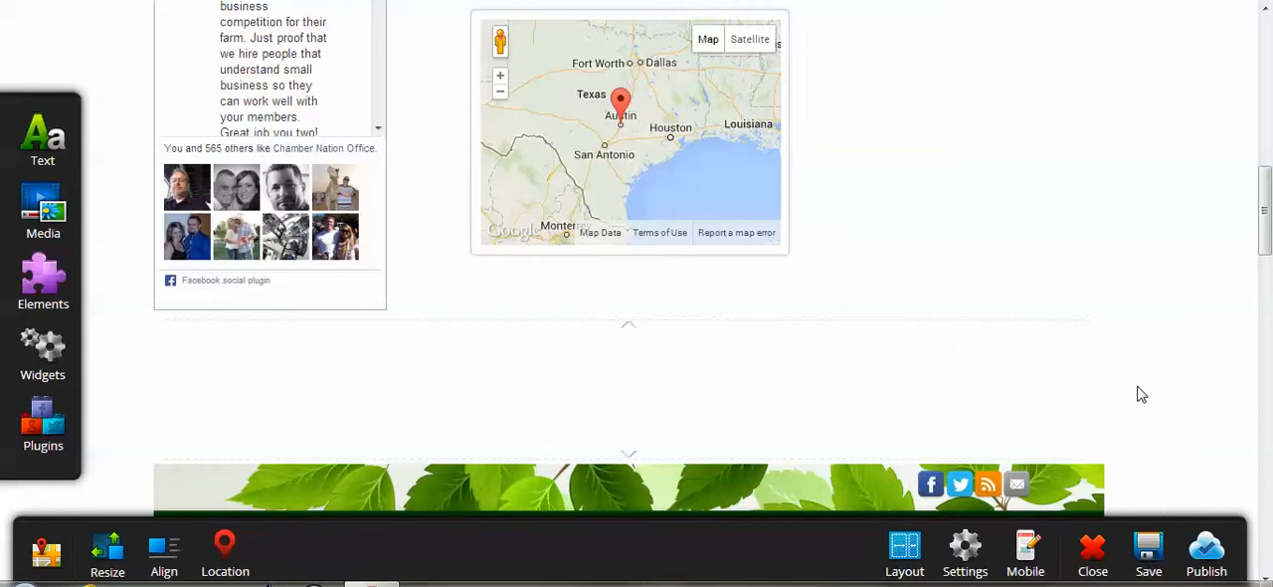
click(1199, 557)
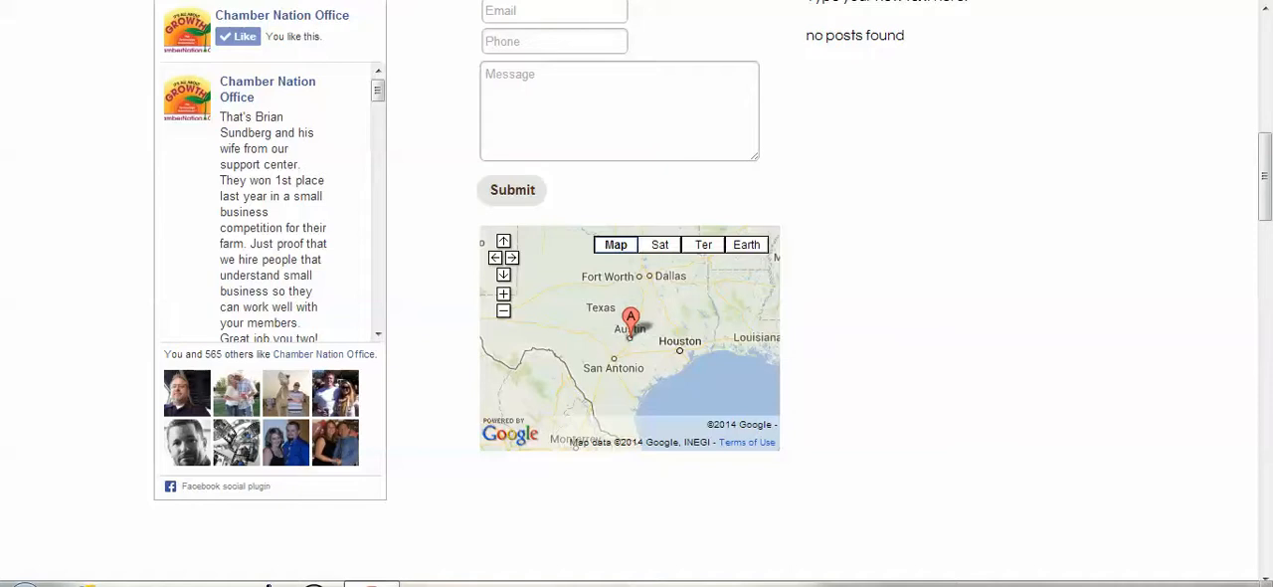
Reload the live page and check which location the Google Map's marker shows.
key(F5)
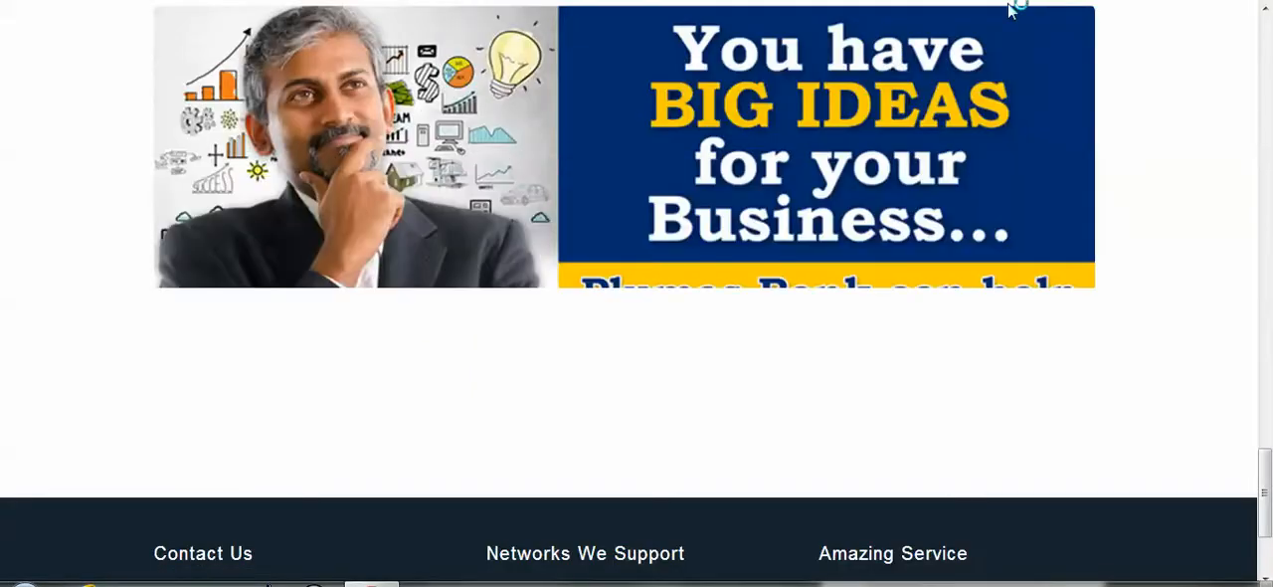
click(1268, 42)
click(1268, 42)
click(1268, 42)
click(1268, 42)
click(1268, 42)
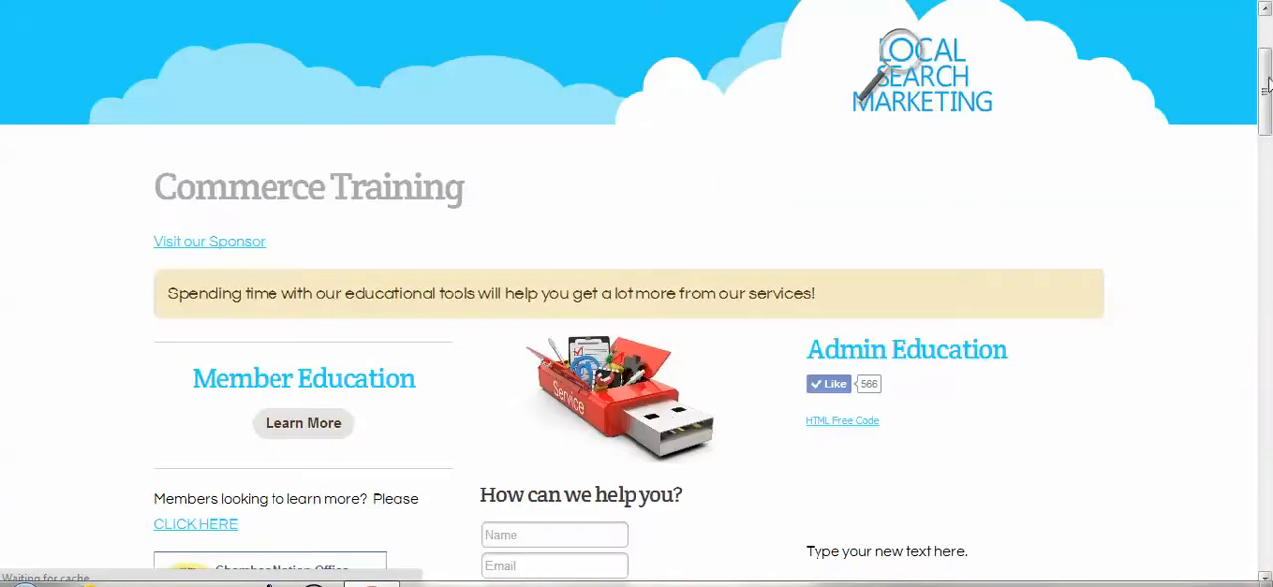
drag(1265, 119, 1269, 217)
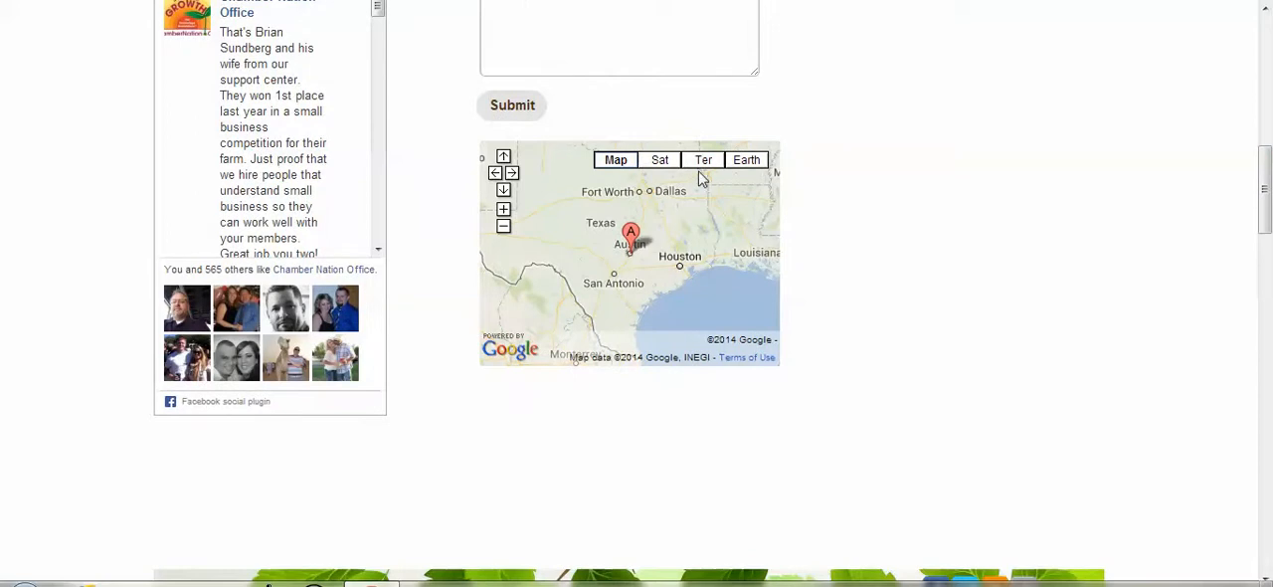
click(631, 239)
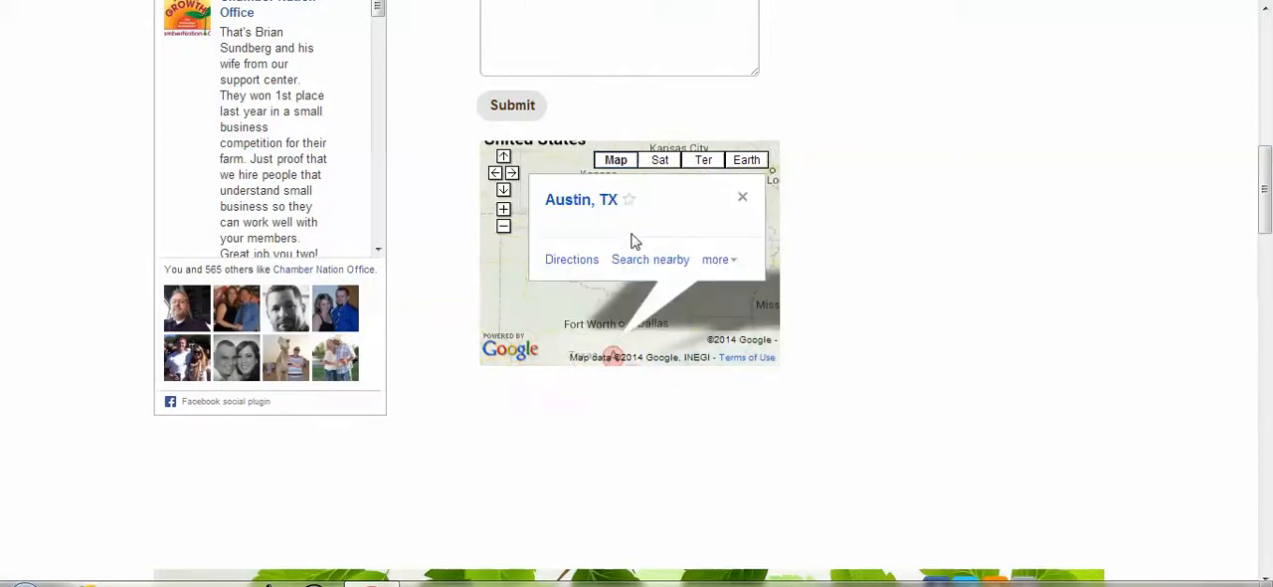
click(742, 197)
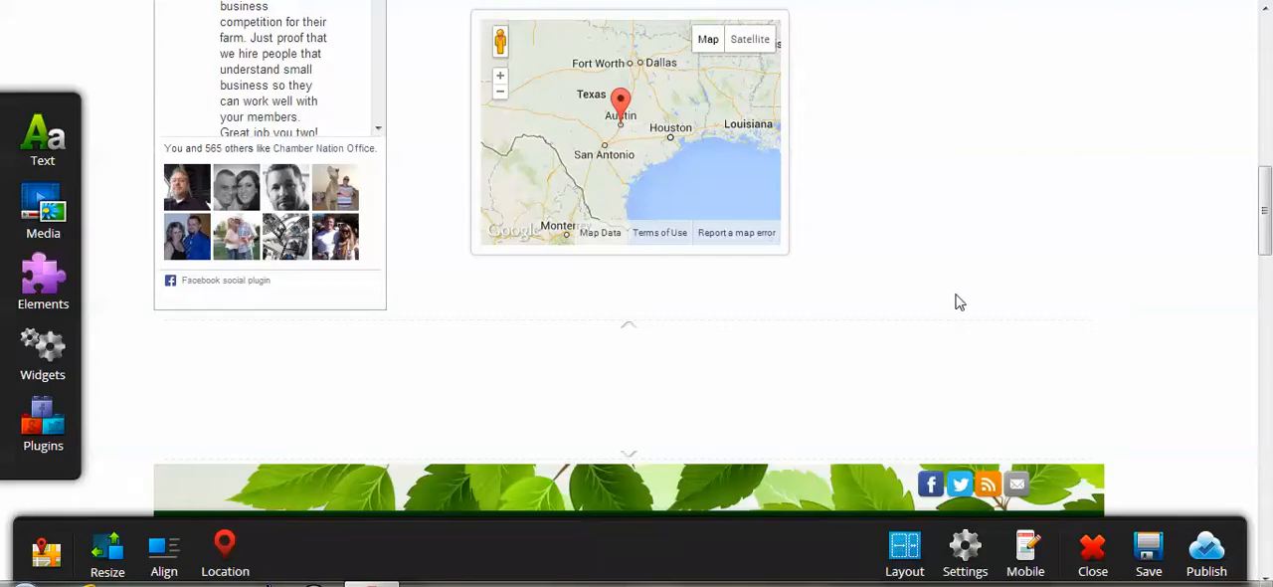
Delete the green leaf banner block below the map.
click(878, 476)
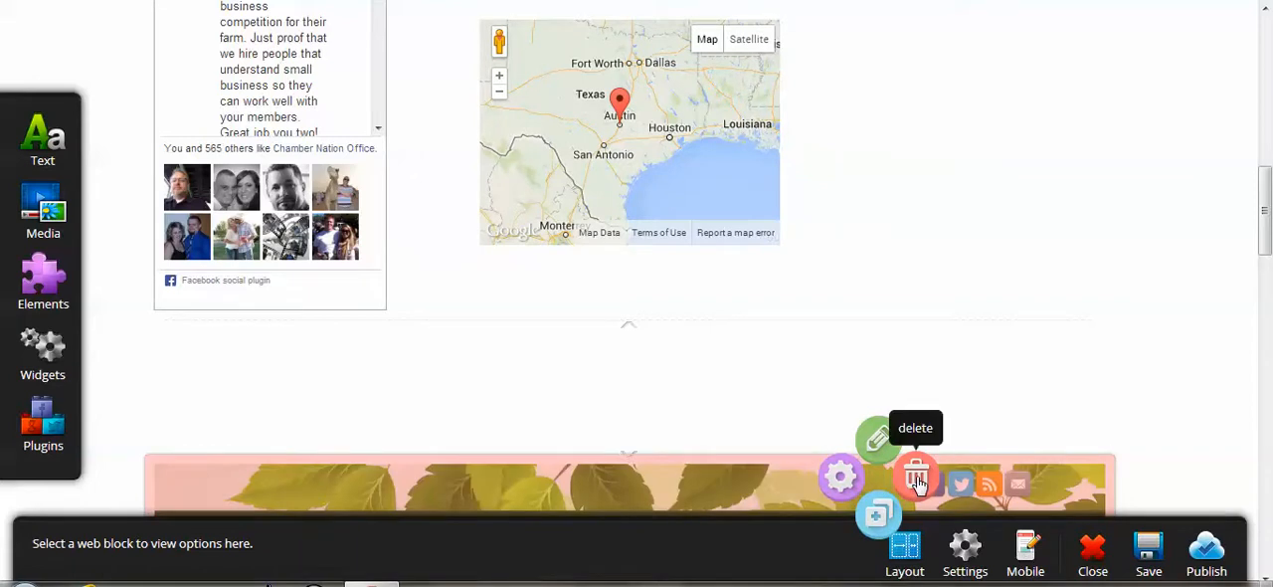
click(917, 477)
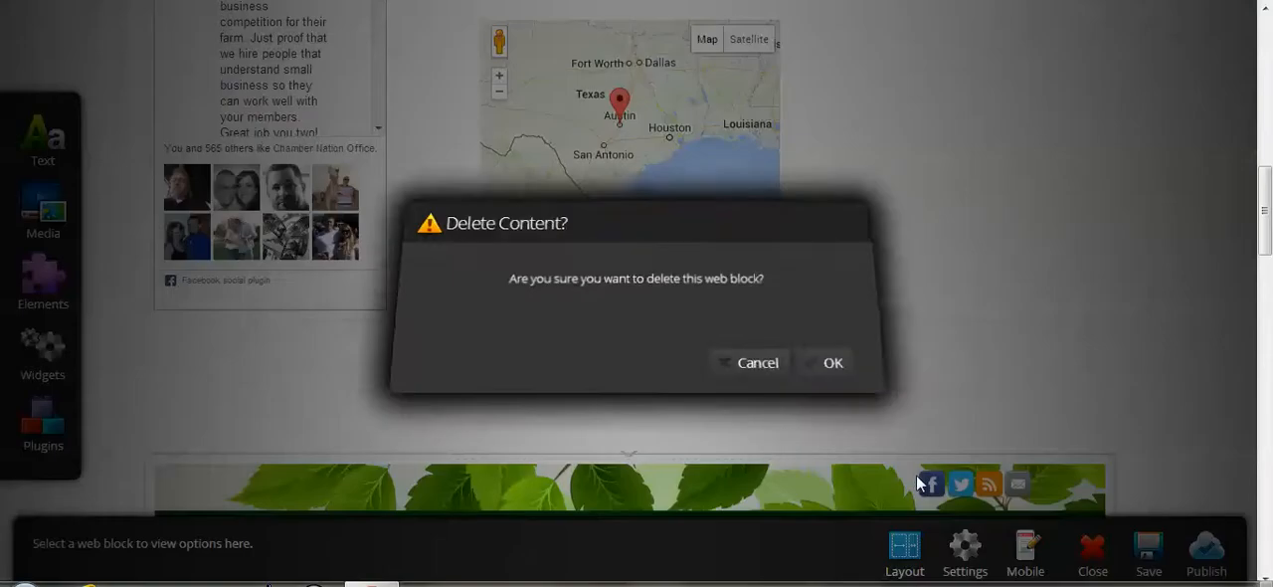
click(825, 364)
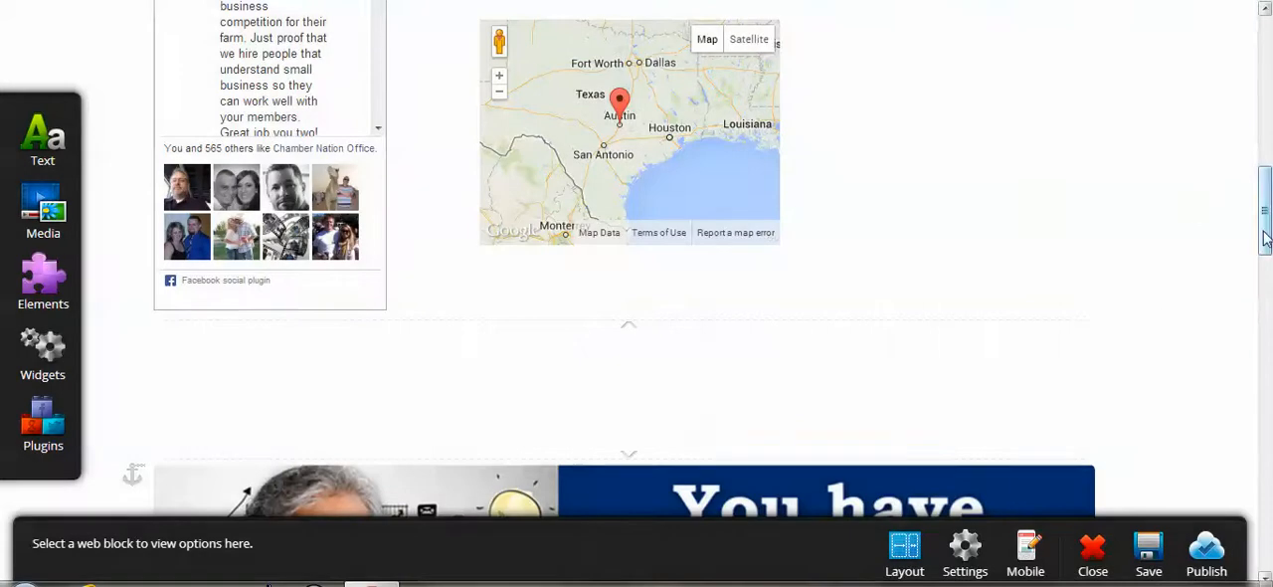
Set the Google Map's location to "quincy, ca", check the entry, and save the page while continuing to edit.
click(660, 119)
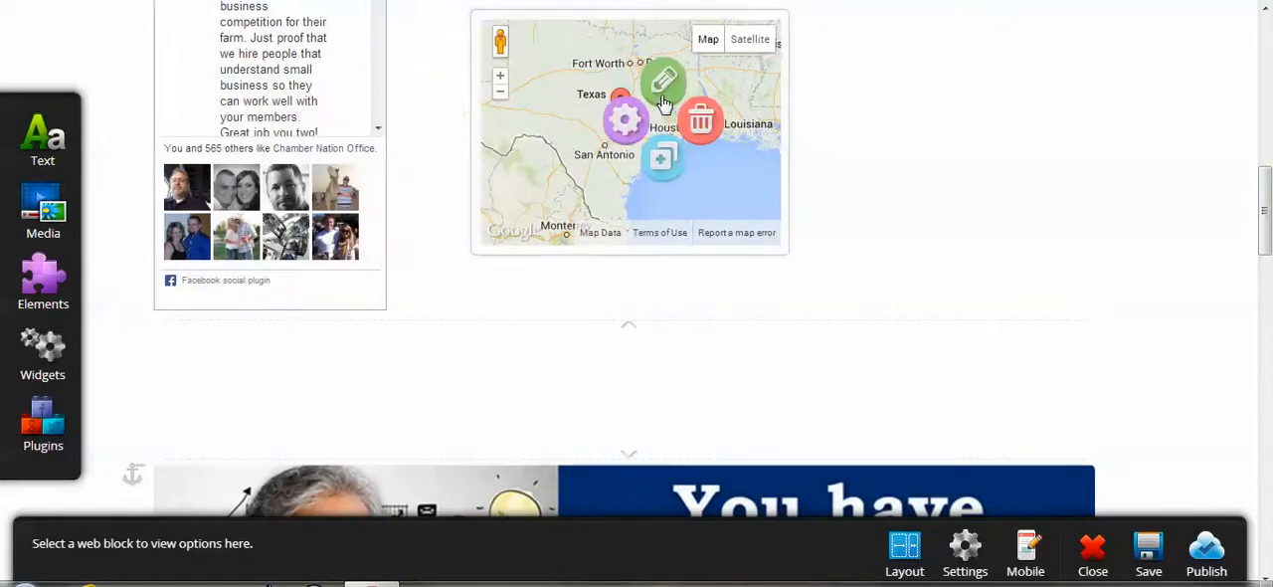
click(663, 90)
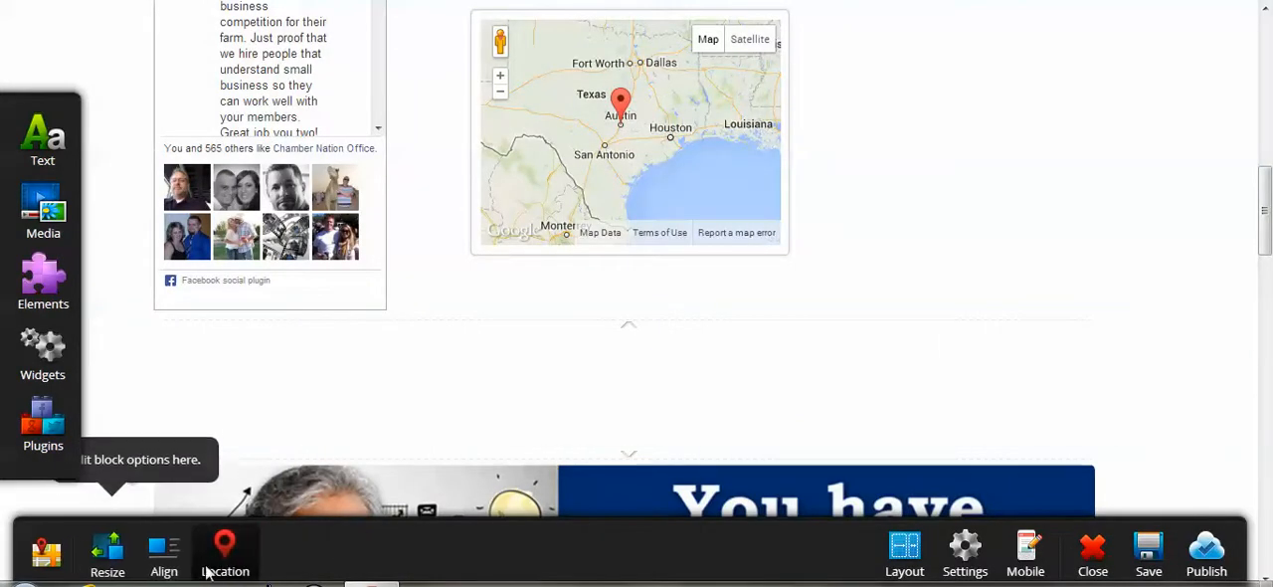
click(215, 562)
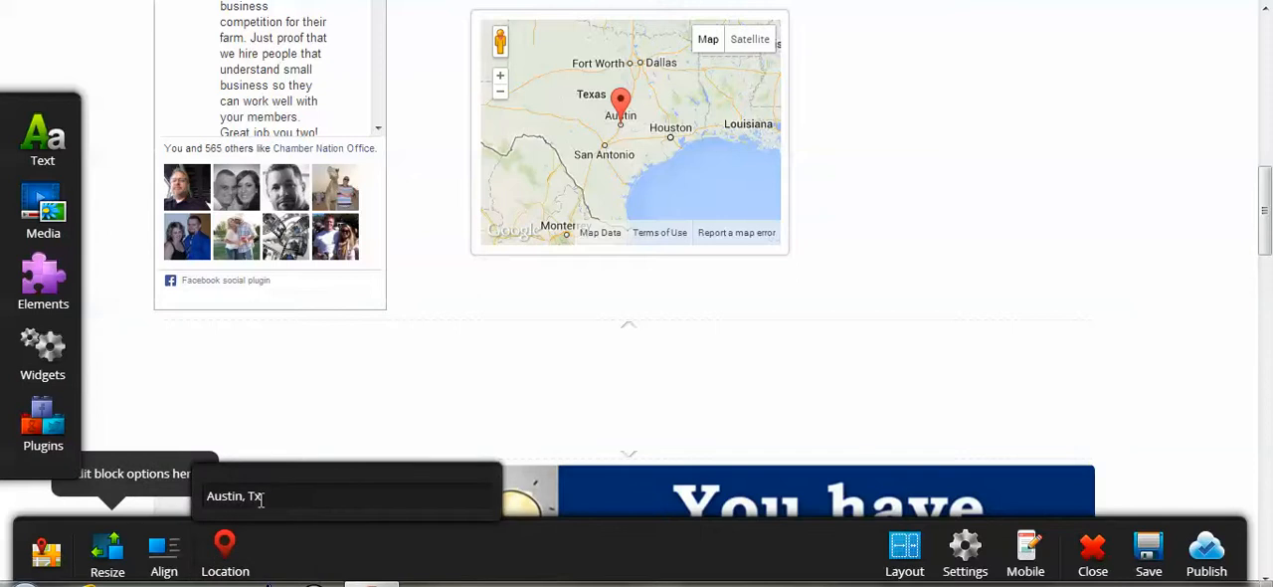
drag(273, 496, 196, 494)
text(auin yt)
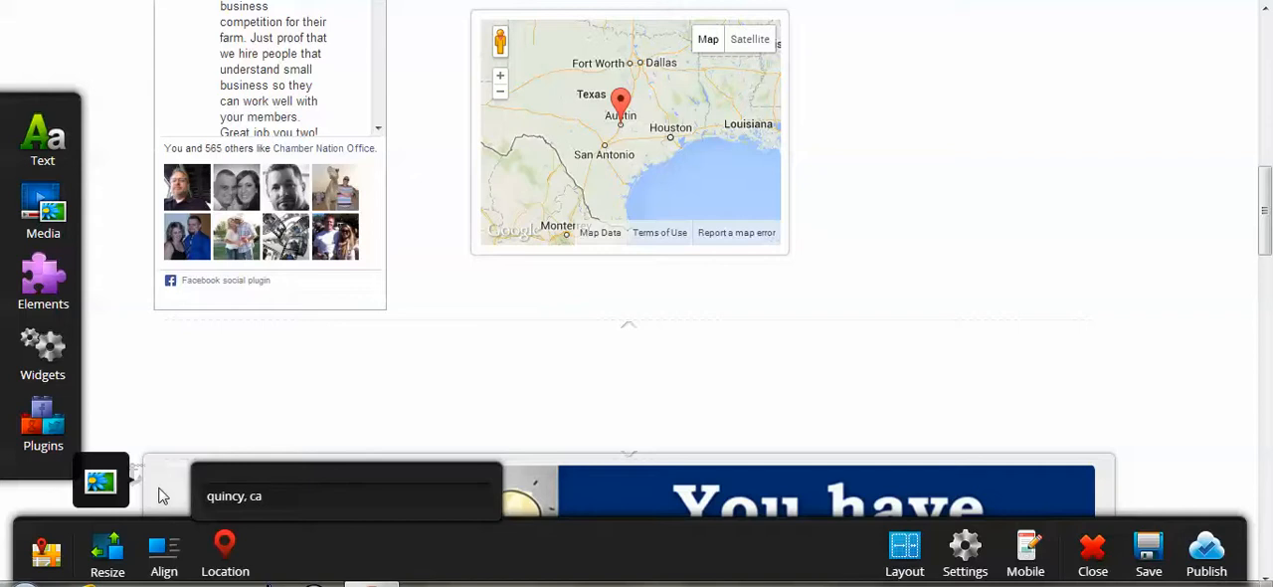
click(169, 555)
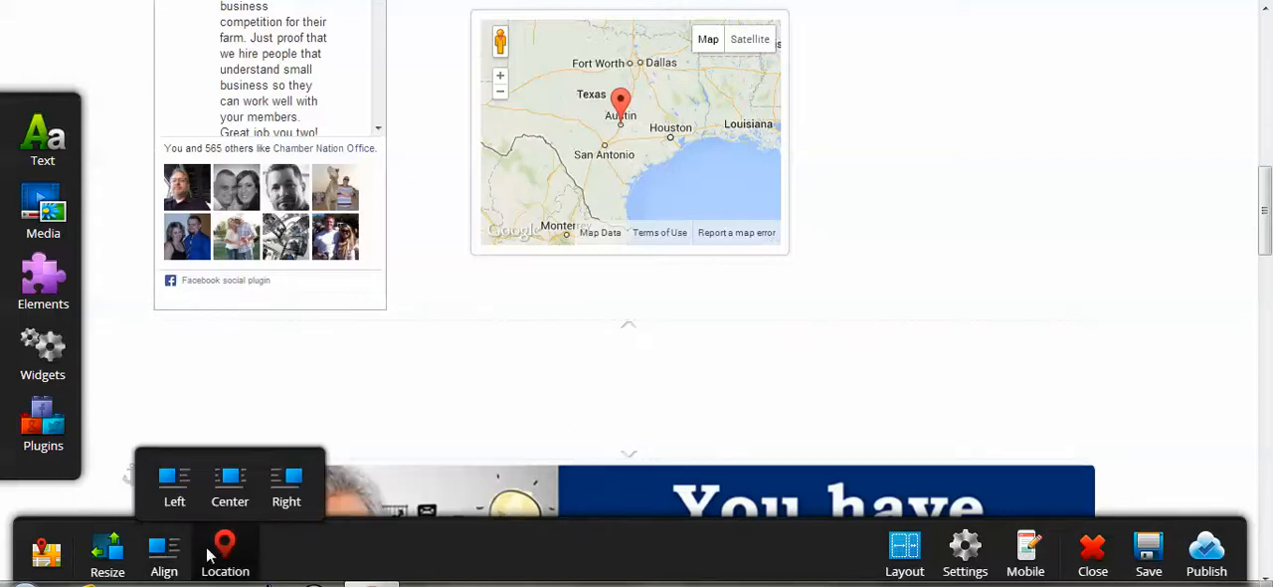
click(209, 557)
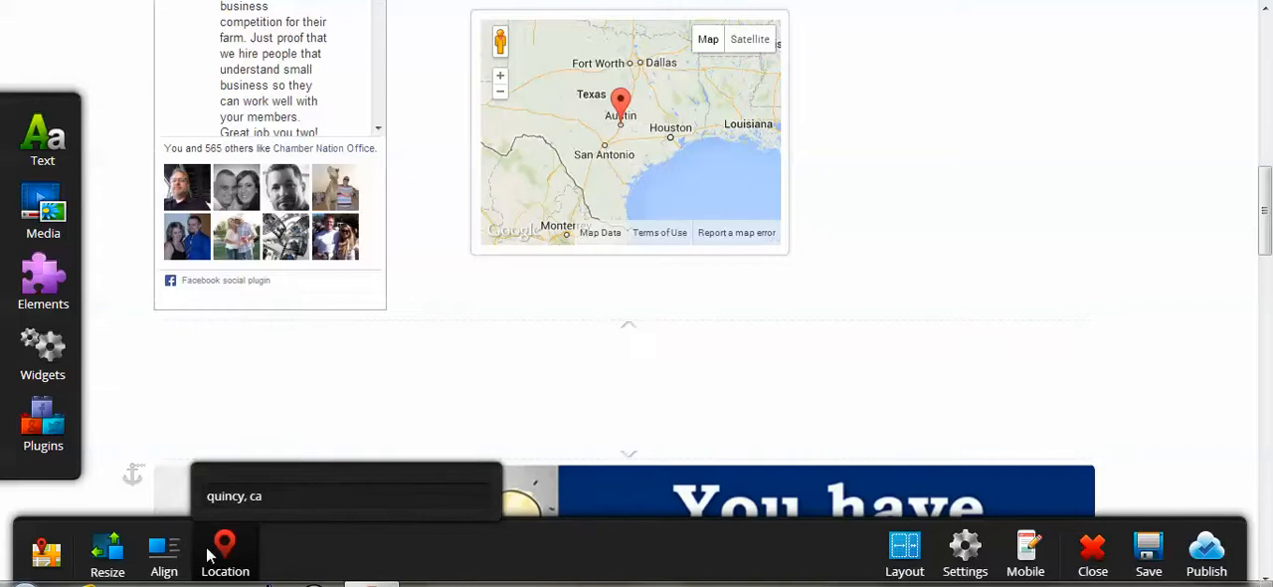
click(1161, 559)
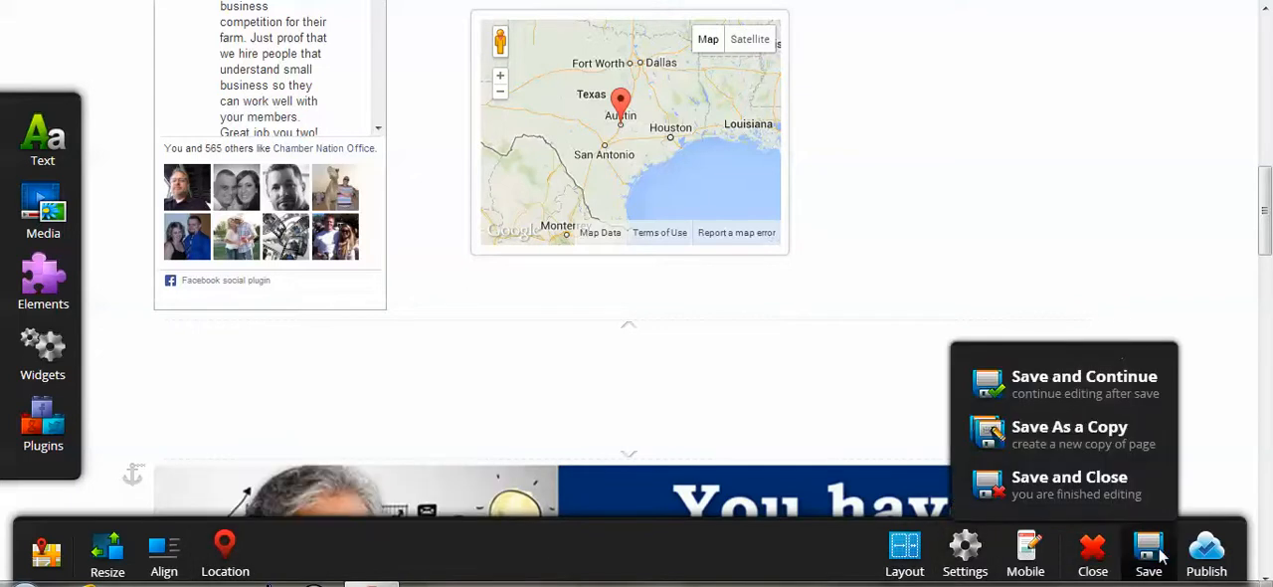
click(1116, 376)
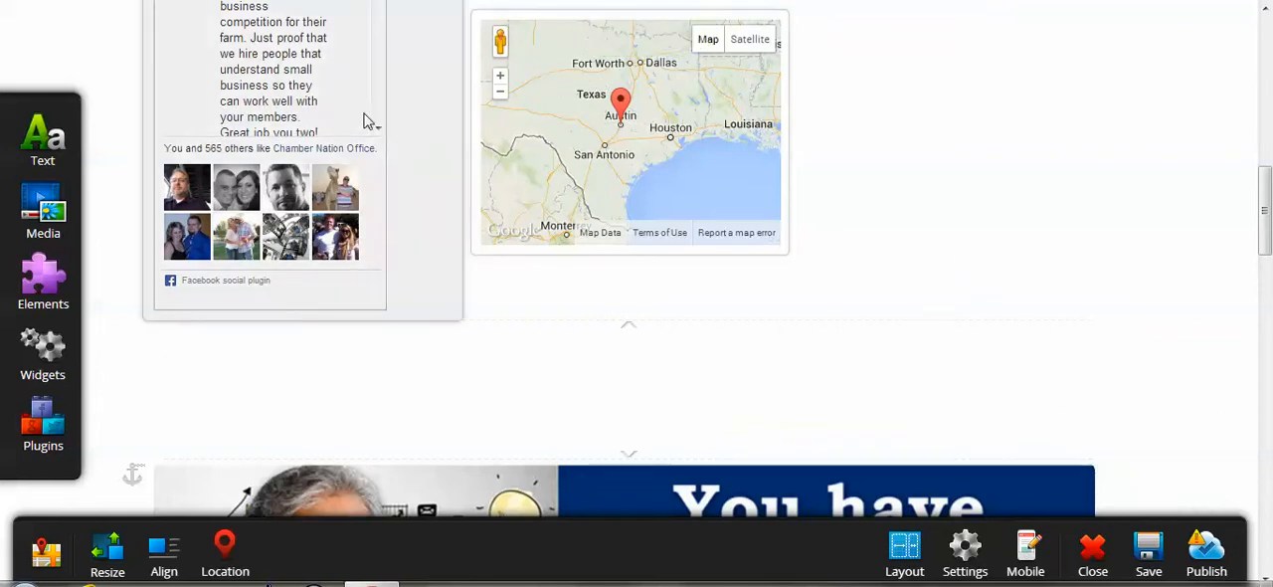
Add a Google Site Search plugin directly below the map and a Google Translate plugin beneath the Facebook box.
click(62, 416)
mouse_move(134, 472)
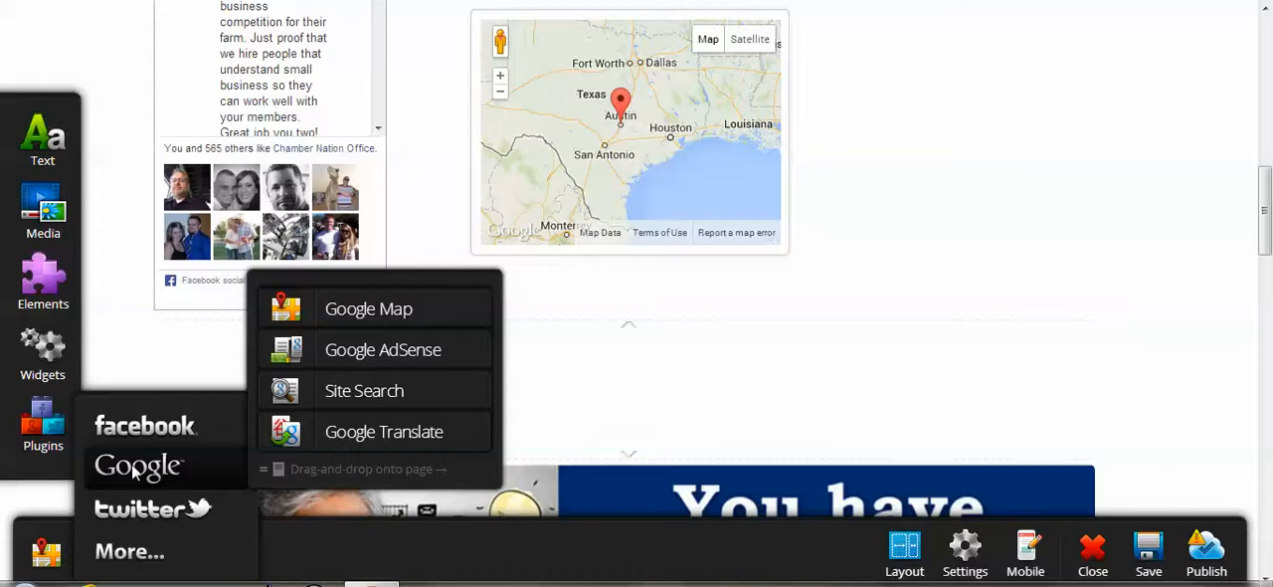
drag(353, 400, 587, 264)
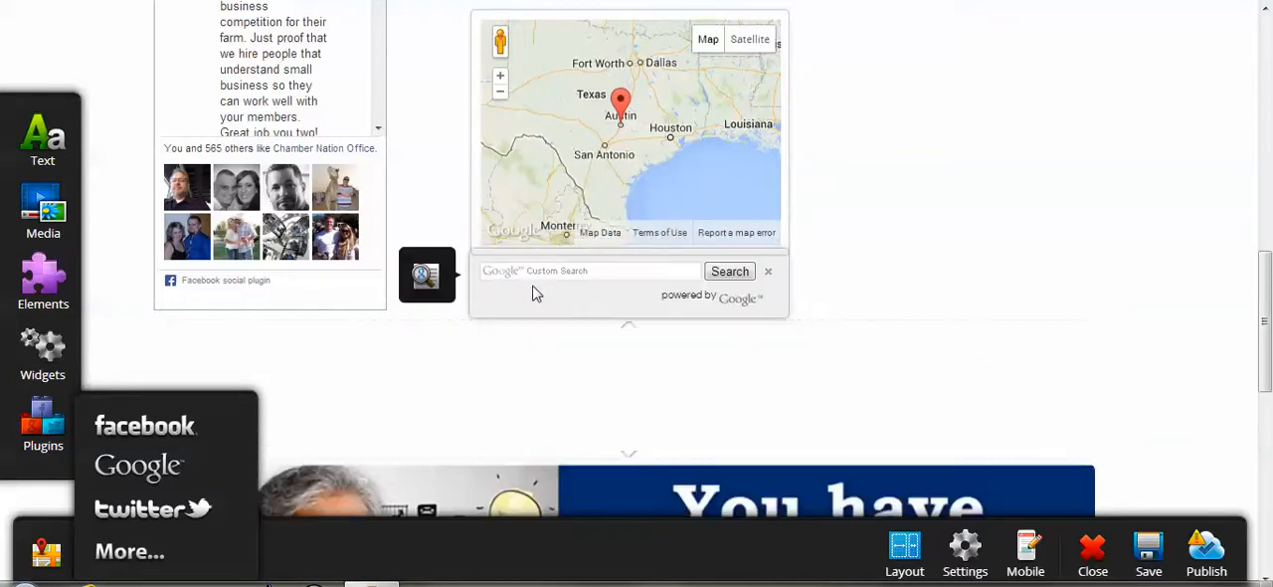
click(530, 292)
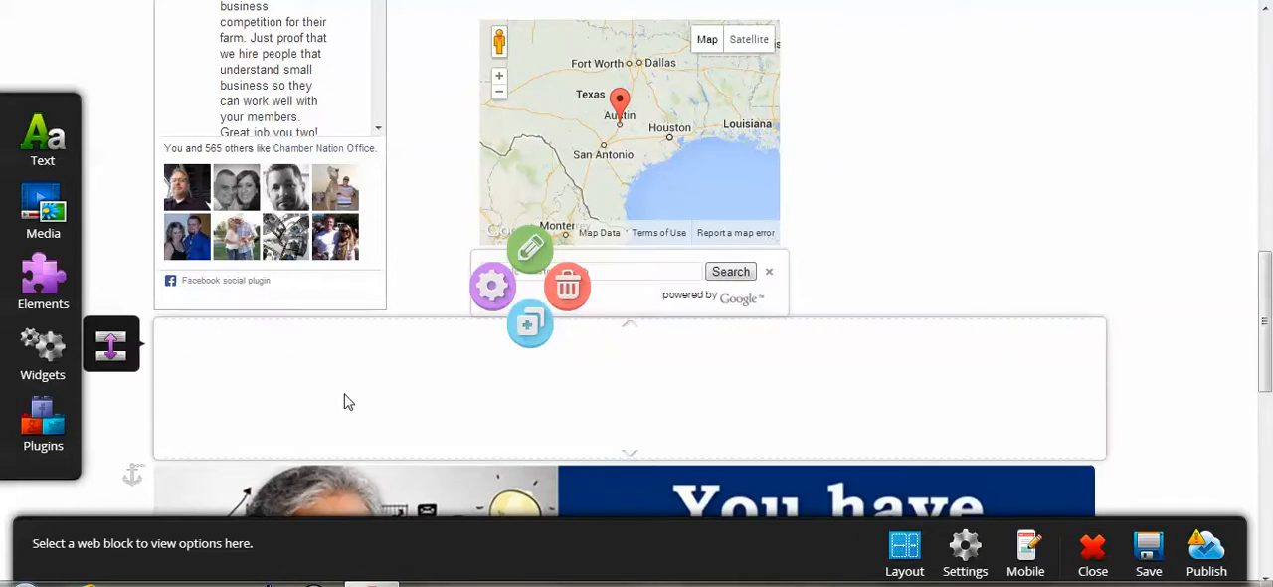
click(1130, 247)
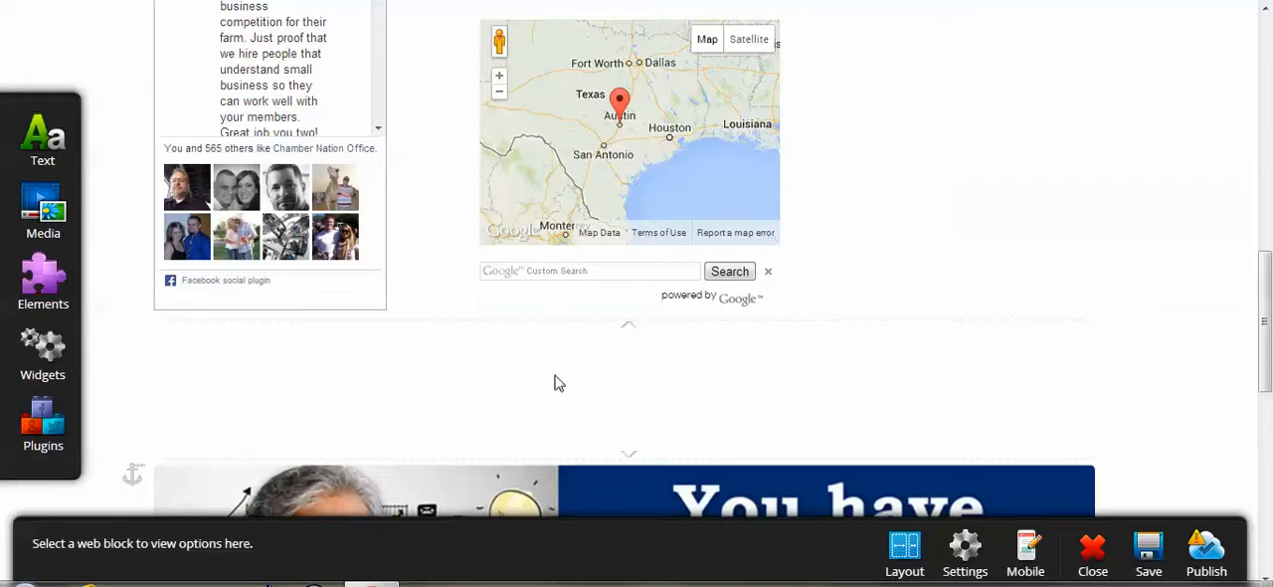
mouse_move(63, 428)
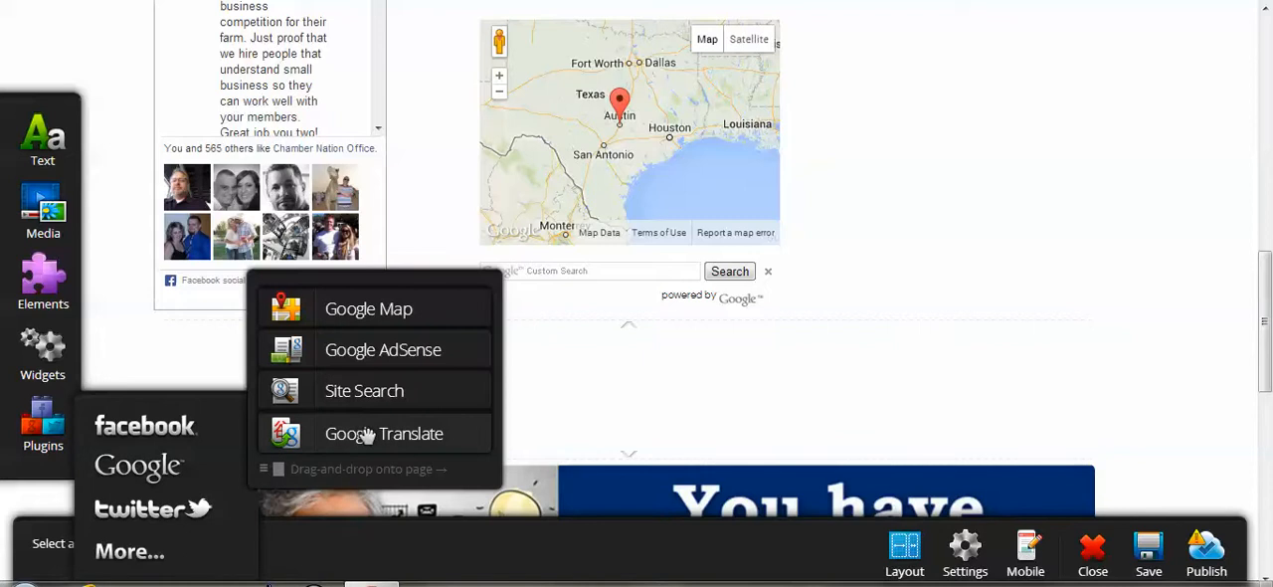
drag(366, 435, 648, 332)
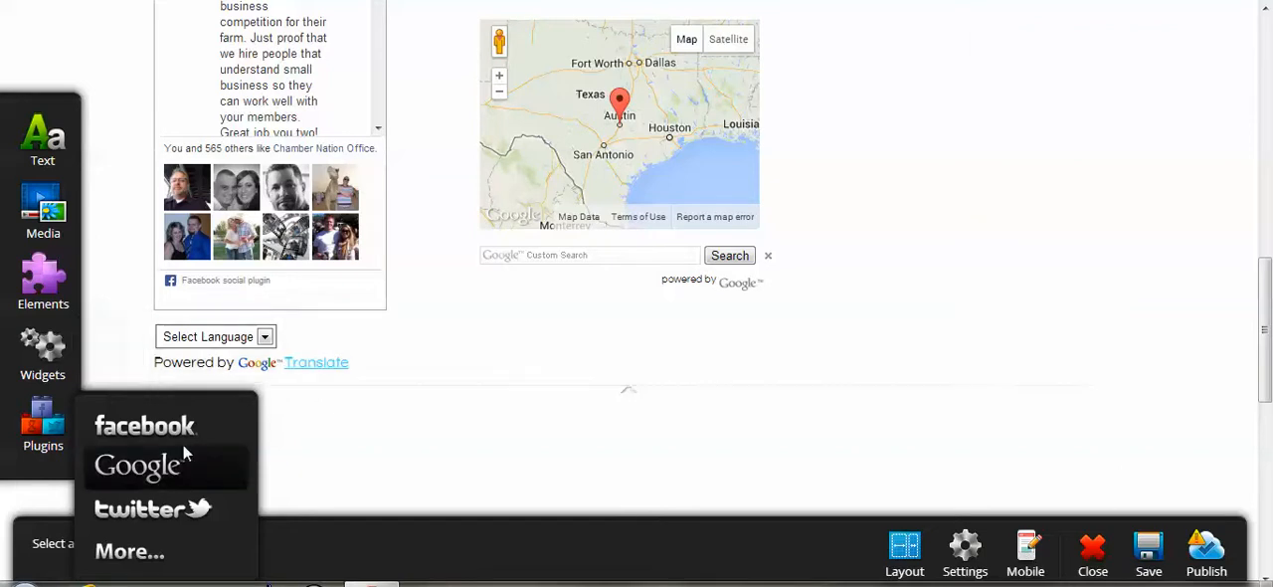
Add a Social Icons plugin below the Google search box.
mouse_move(148, 505)
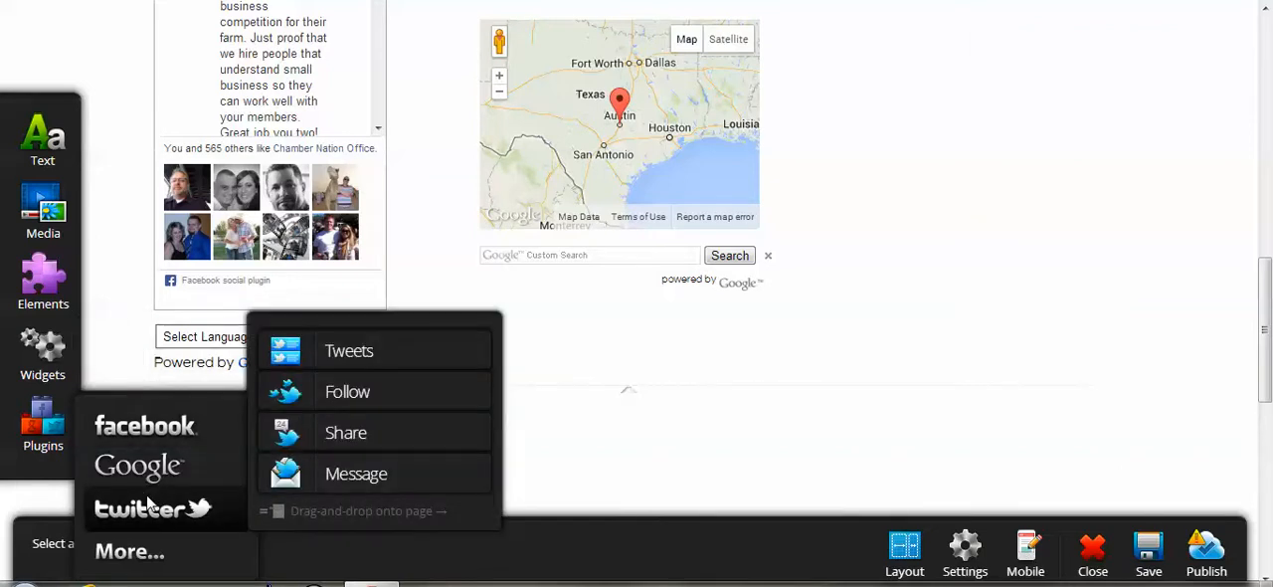
mouse_move(142, 553)
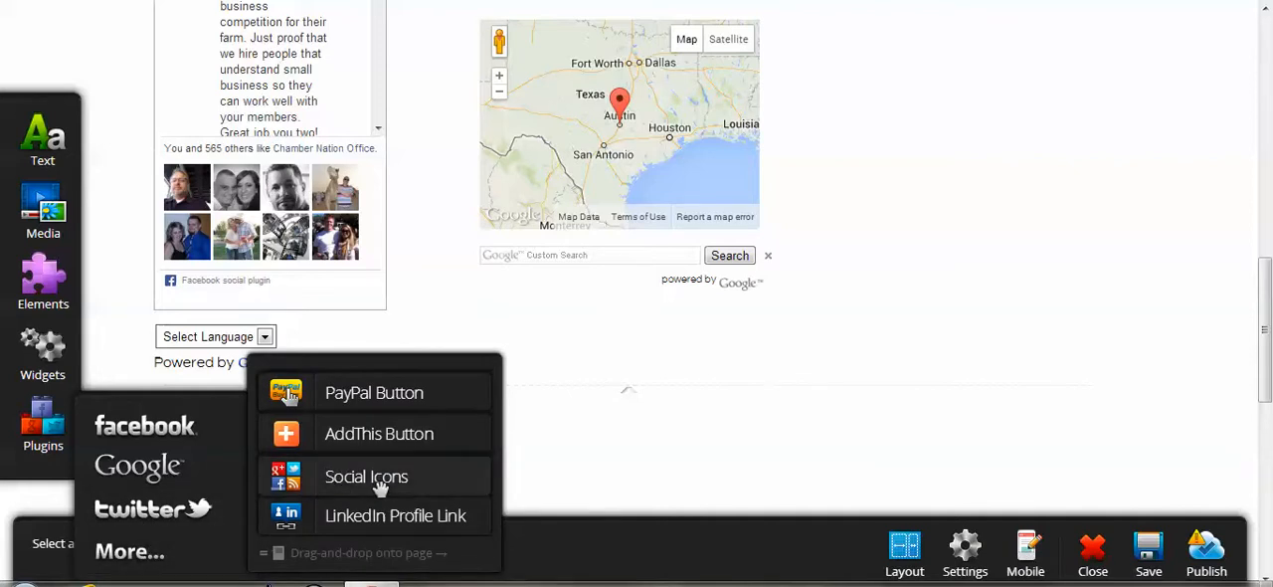
mouse_move(385, 485)
mouse_down()
mouse_move(605, 427)
mouse_move(680, 308)
mouse_up()
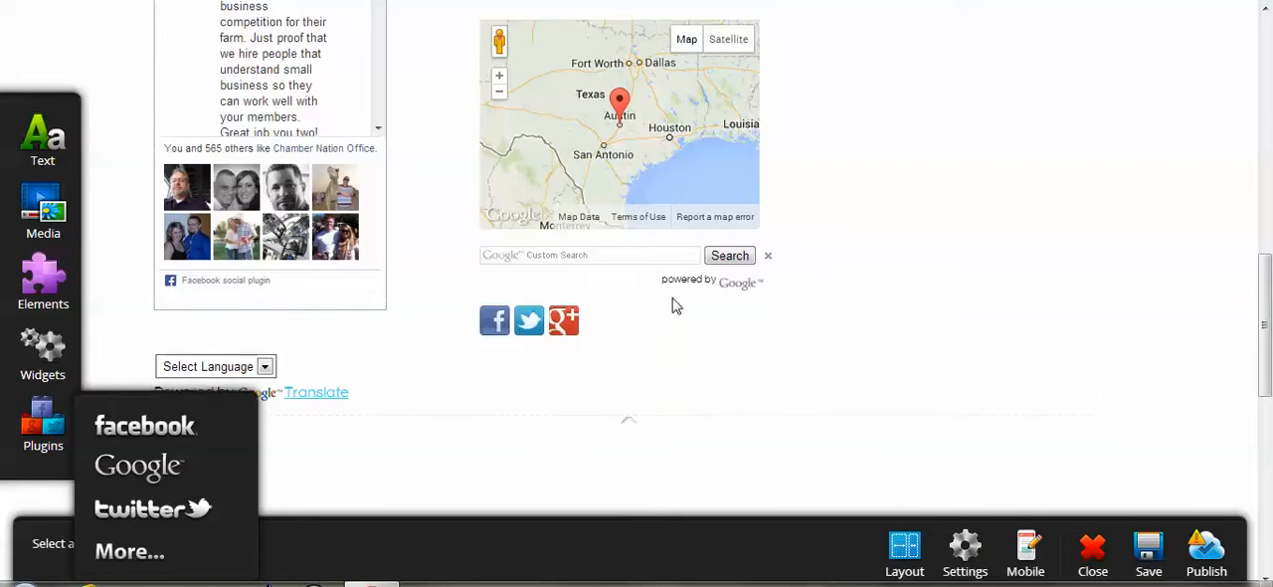
Add the FeedBurner flame, Delicious, Digg and Amazon icons to the Social Icons block and apply the selection.
click(496, 326)
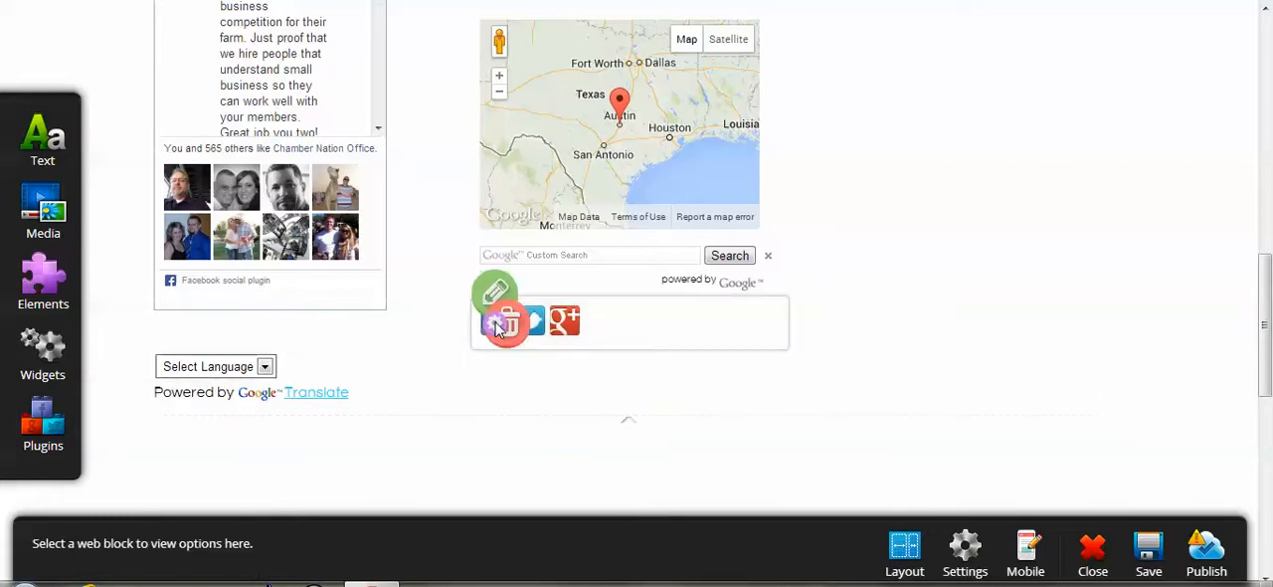
click(500, 290)
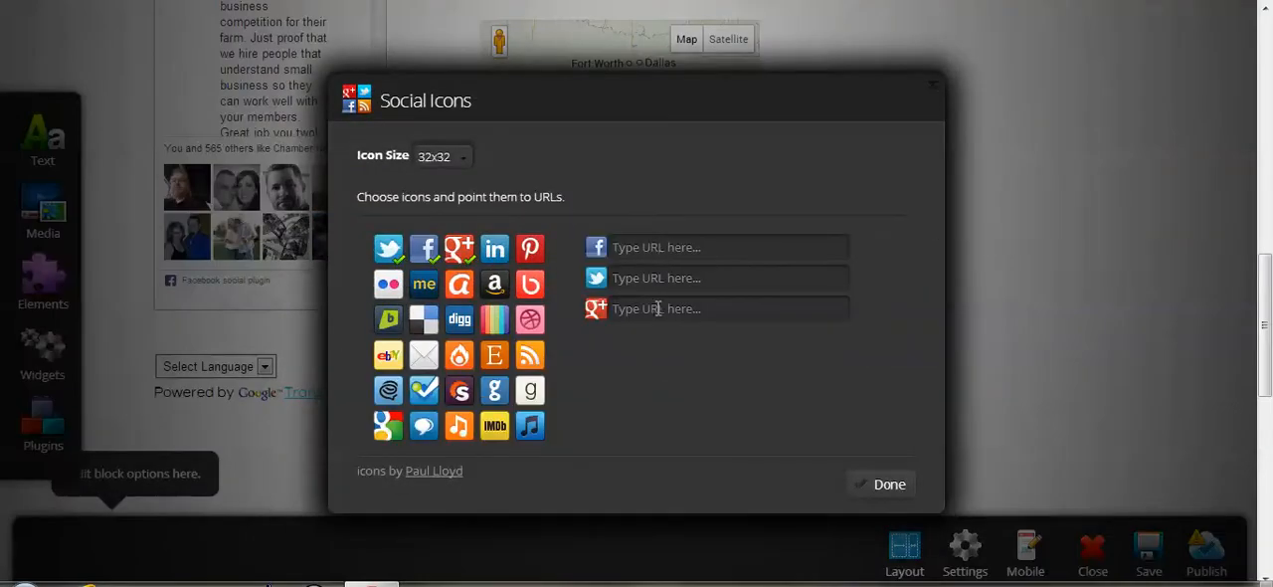
click(459, 358)
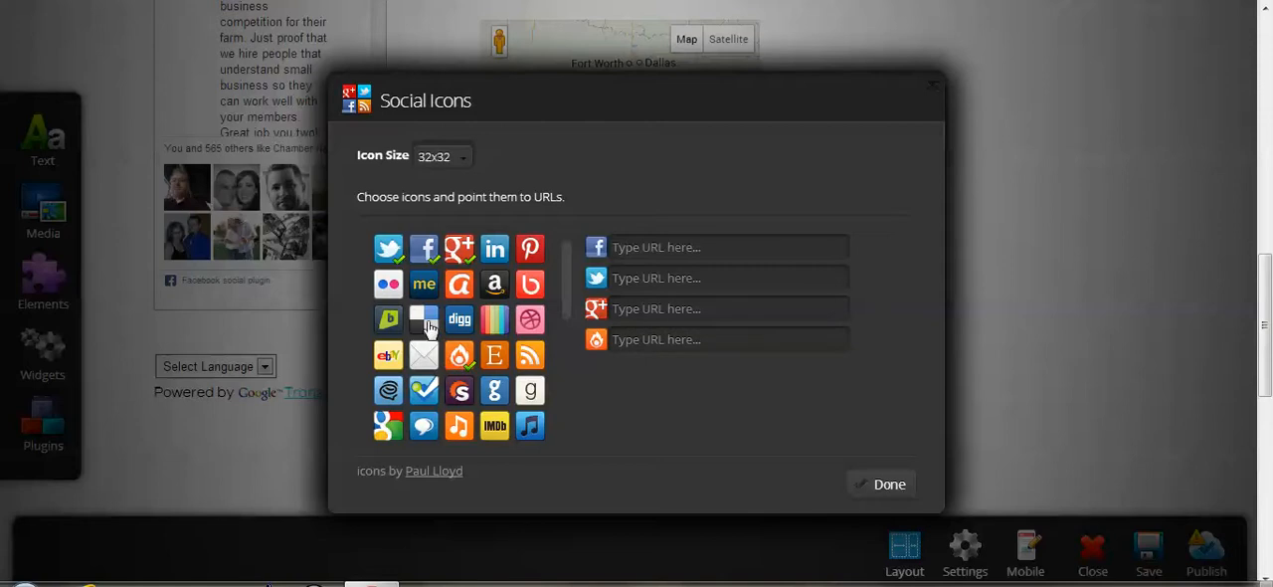
click(429, 329)
click(464, 321)
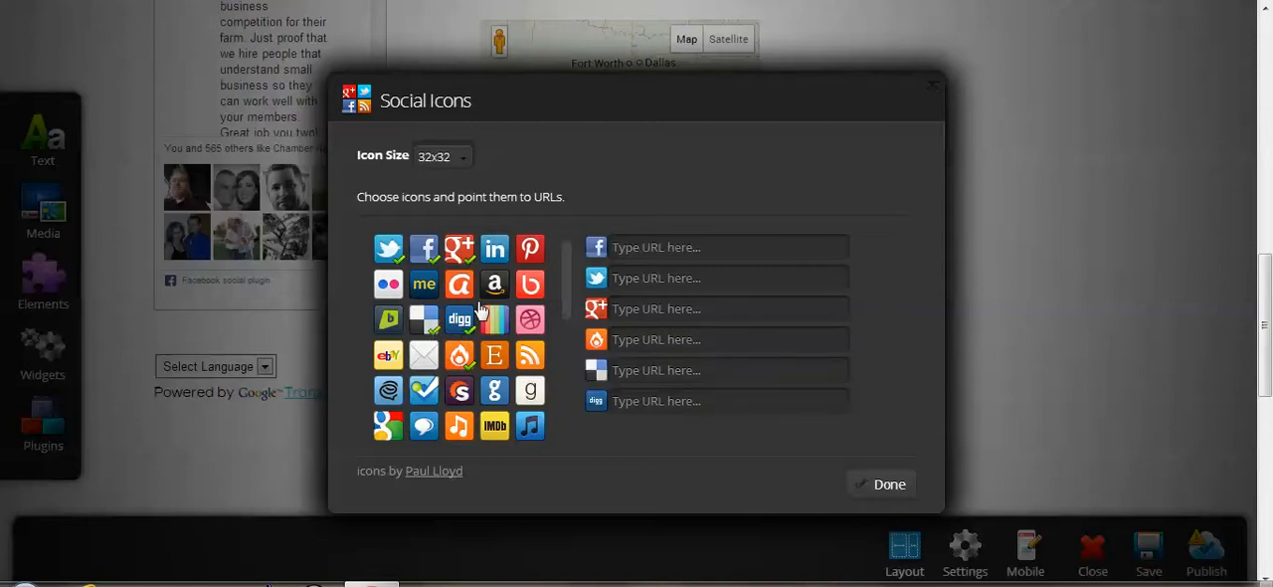
click(493, 294)
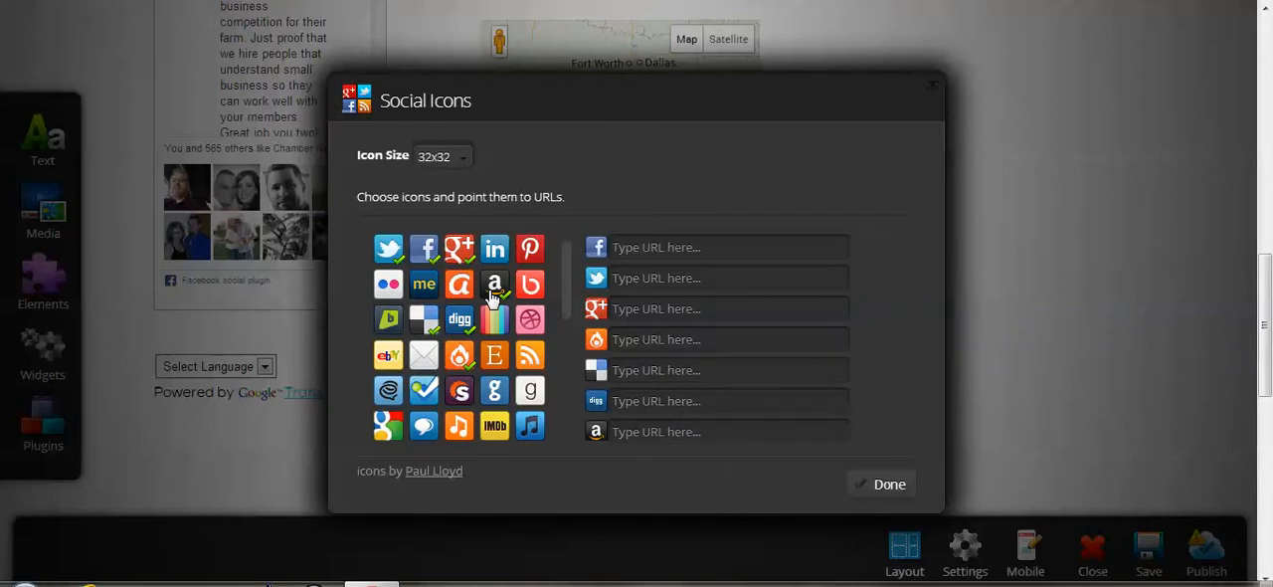
click(807, 428)
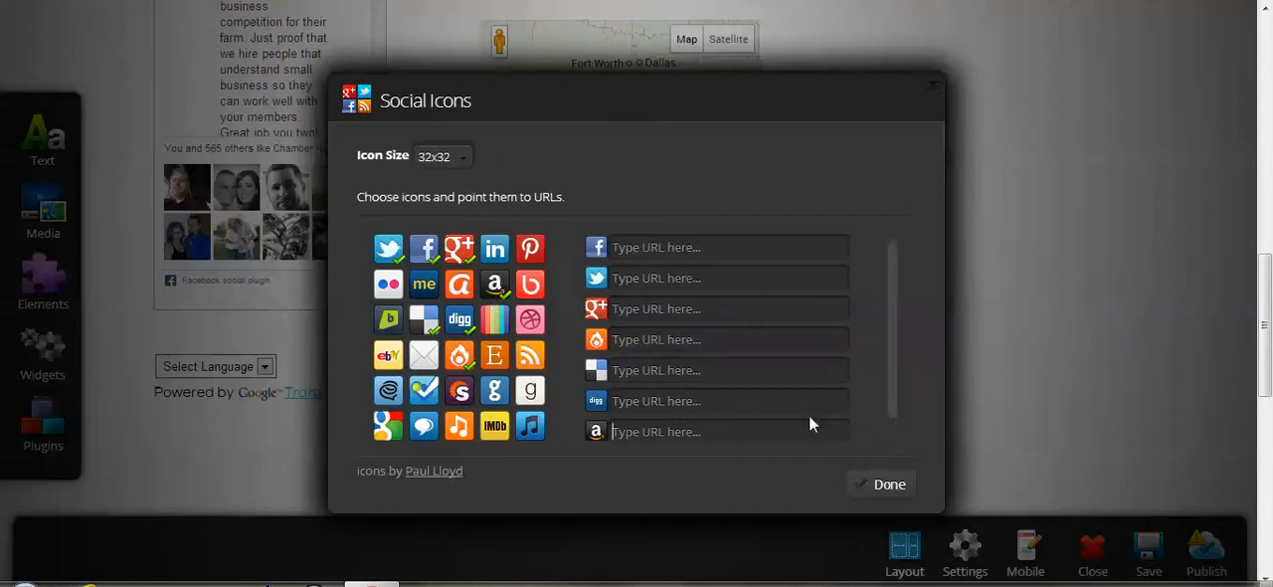
click(888, 484)
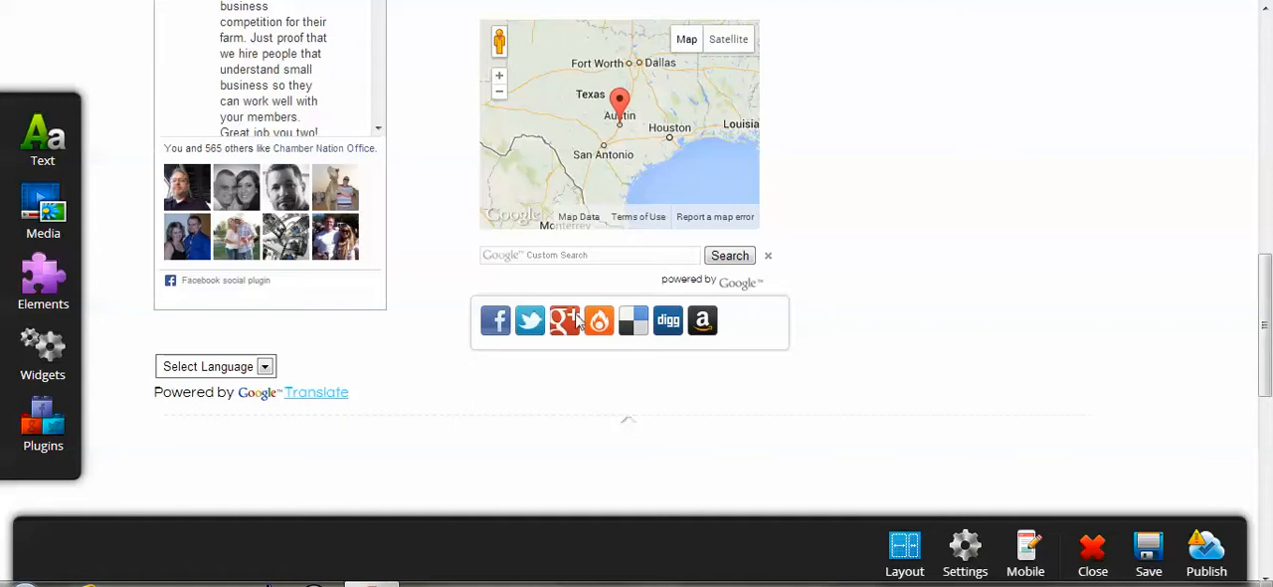
click(905, 237)
Remove the Facebook, Twitter, Google+, Amazon, Digg and Delicious icons from the Social Icons block and open the icon size choices.
click(647, 331)
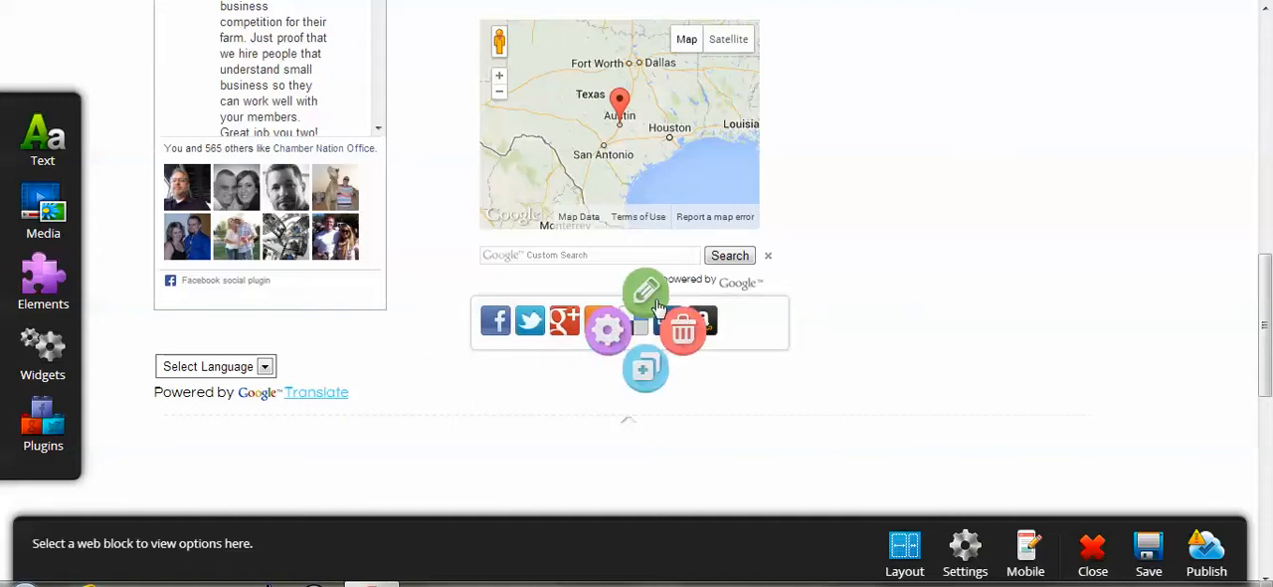
click(657, 301)
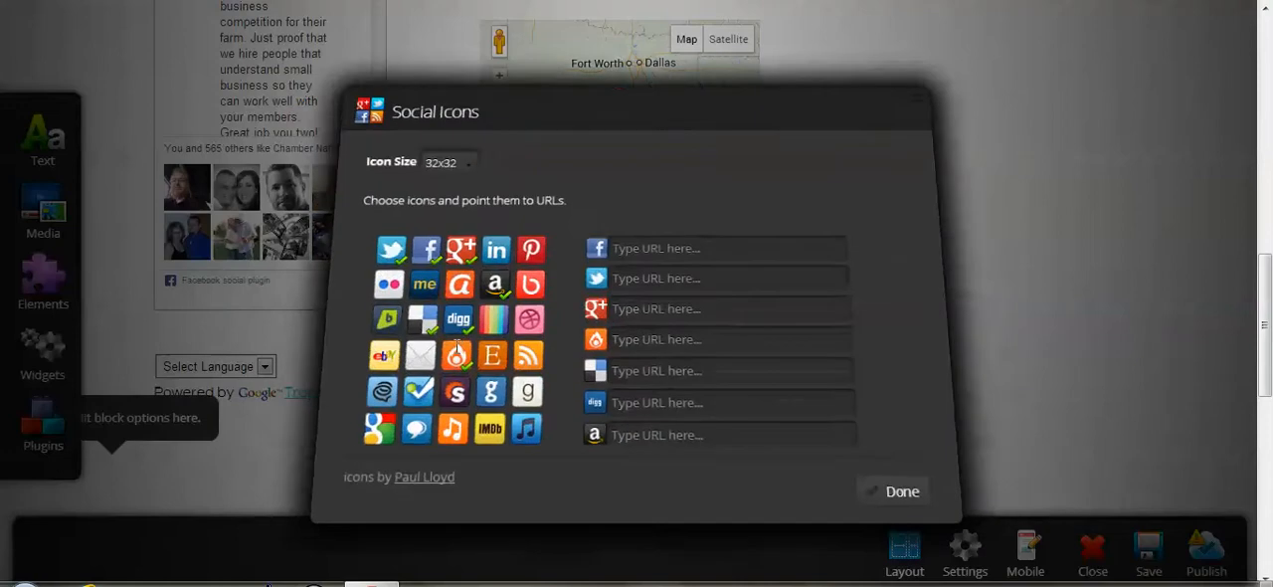
click(435, 256)
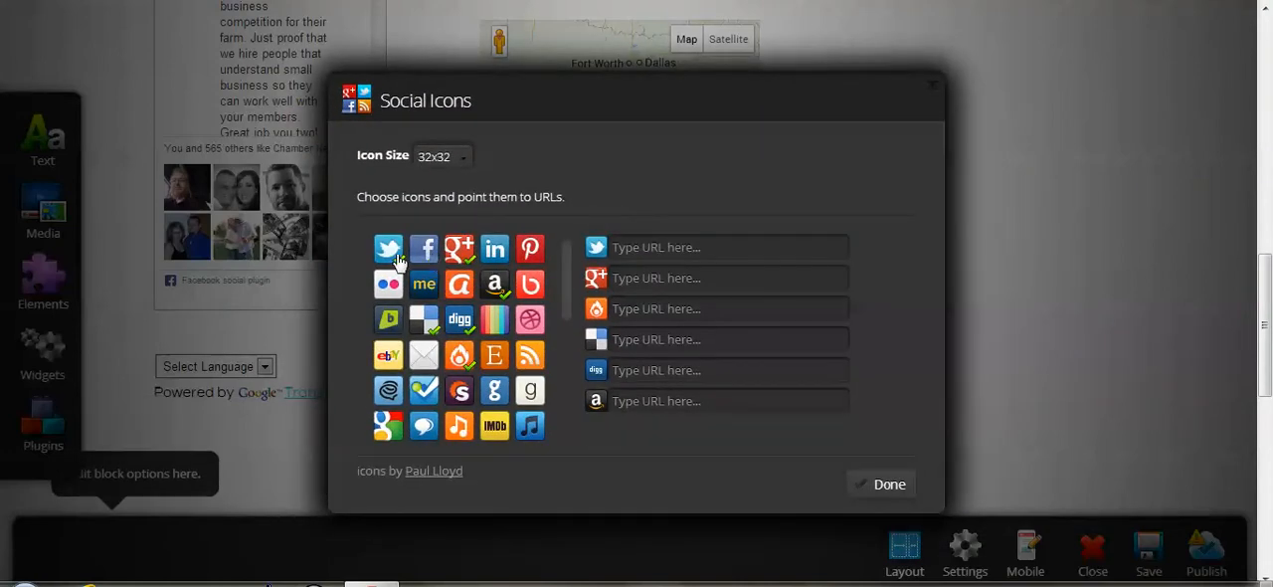
click(397, 261)
click(458, 252)
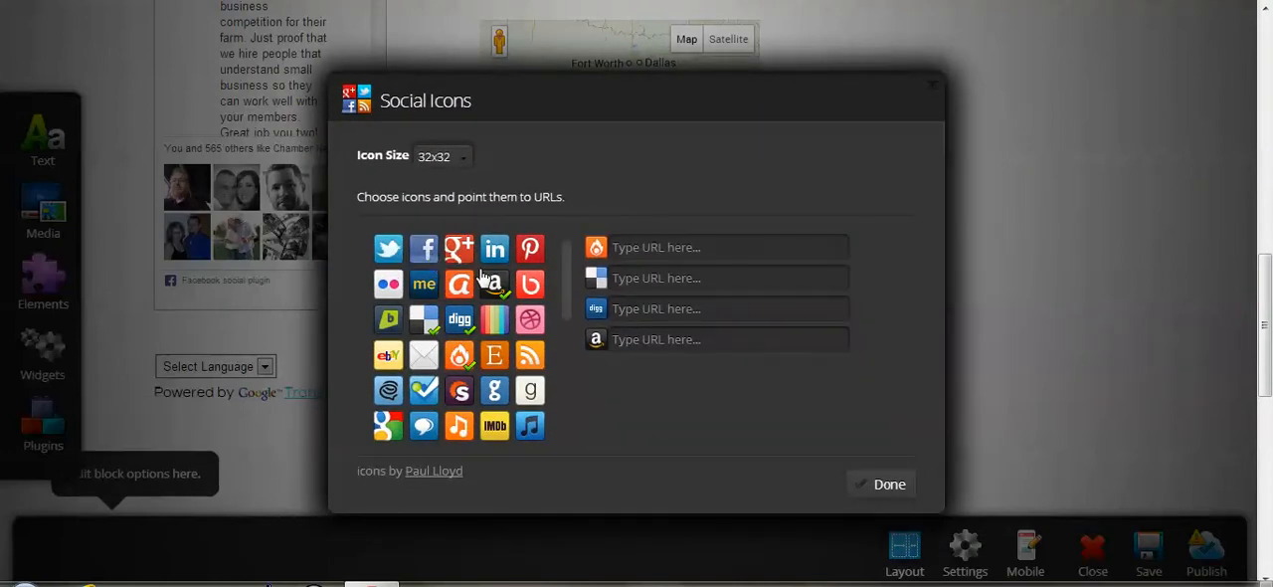
click(494, 286)
click(459, 324)
click(441, 331)
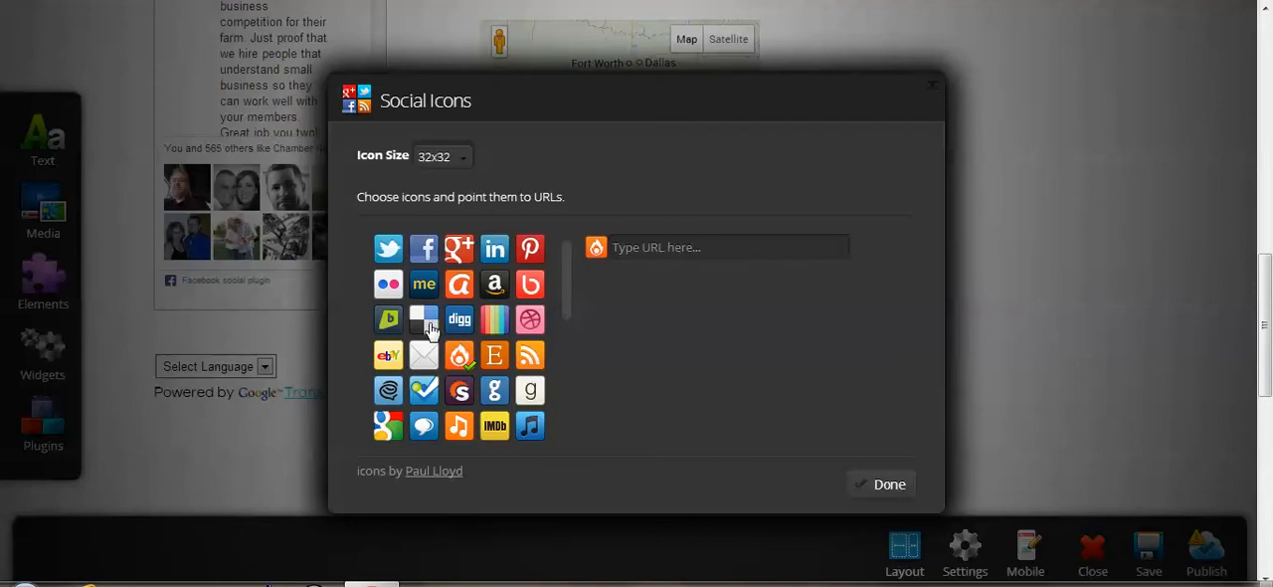
click(460, 171)
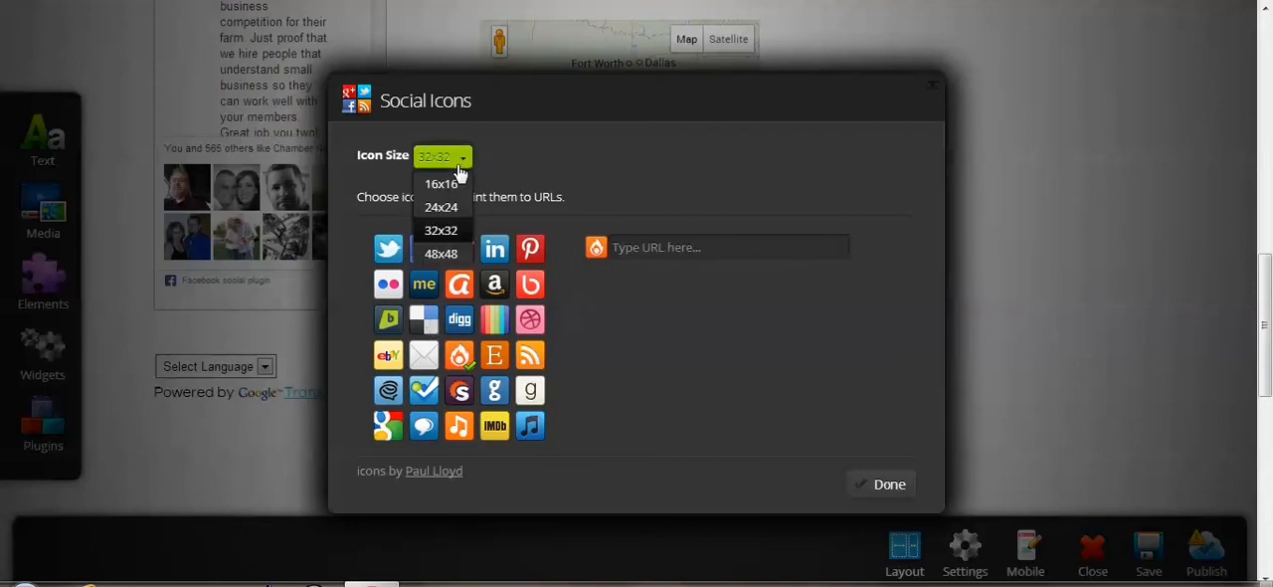